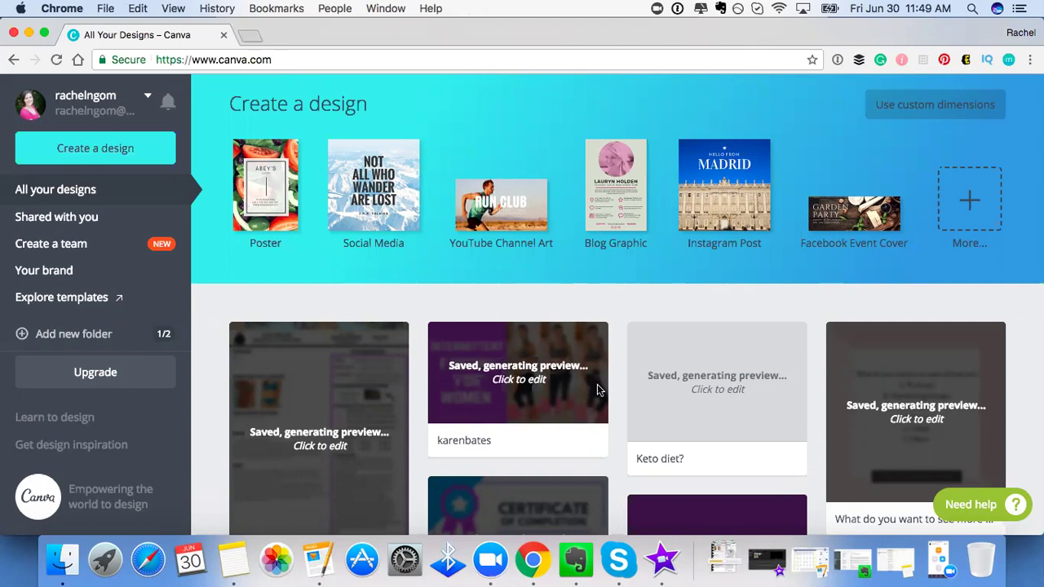
Browse the saved designs and open the Country Heat Sneak Peek design.
scroll(597, 384, down, 1)
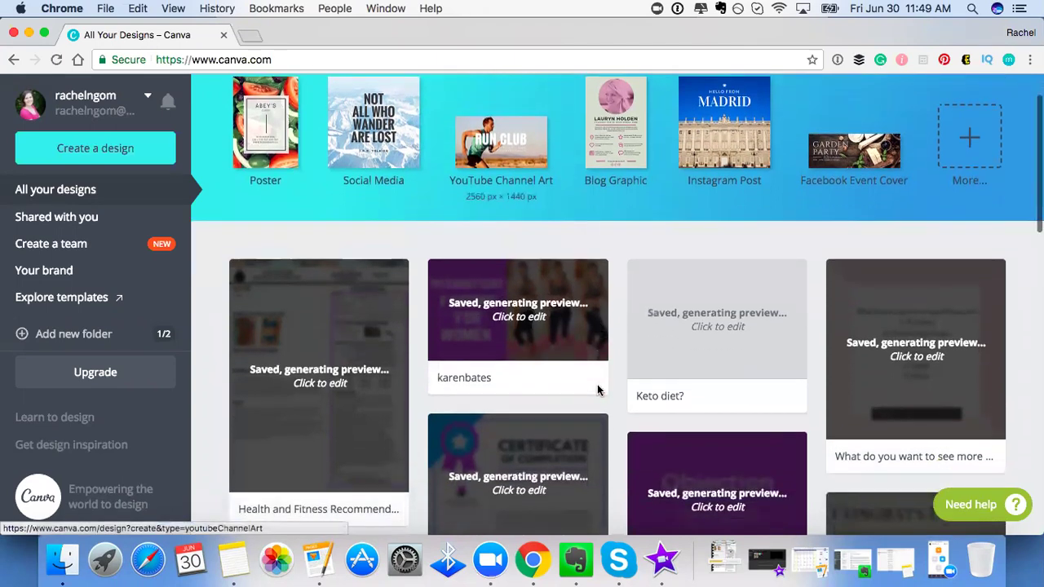
scroll(597, 384, up, 1)
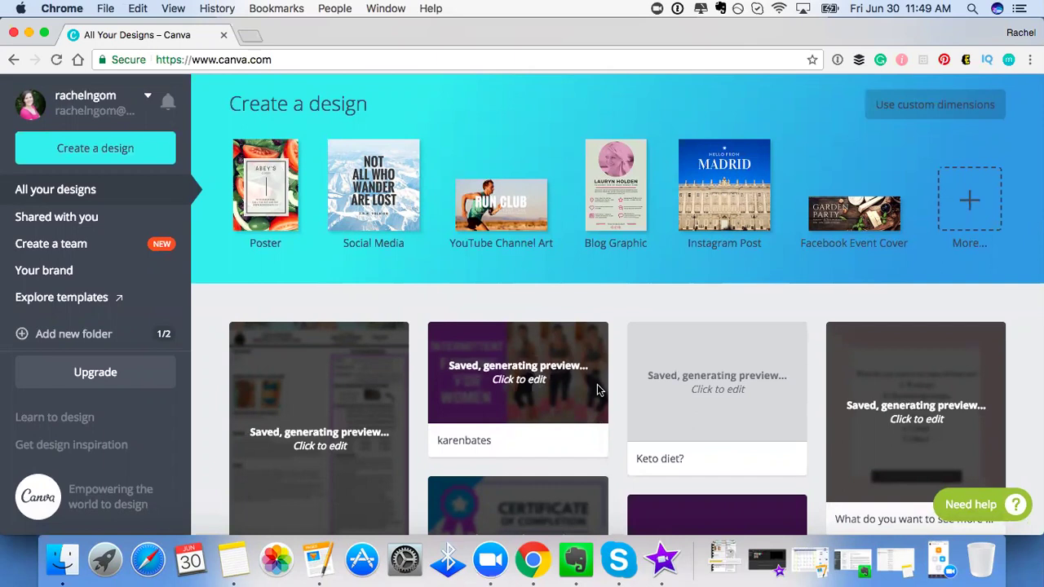
scroll(617, 413, down, 3)
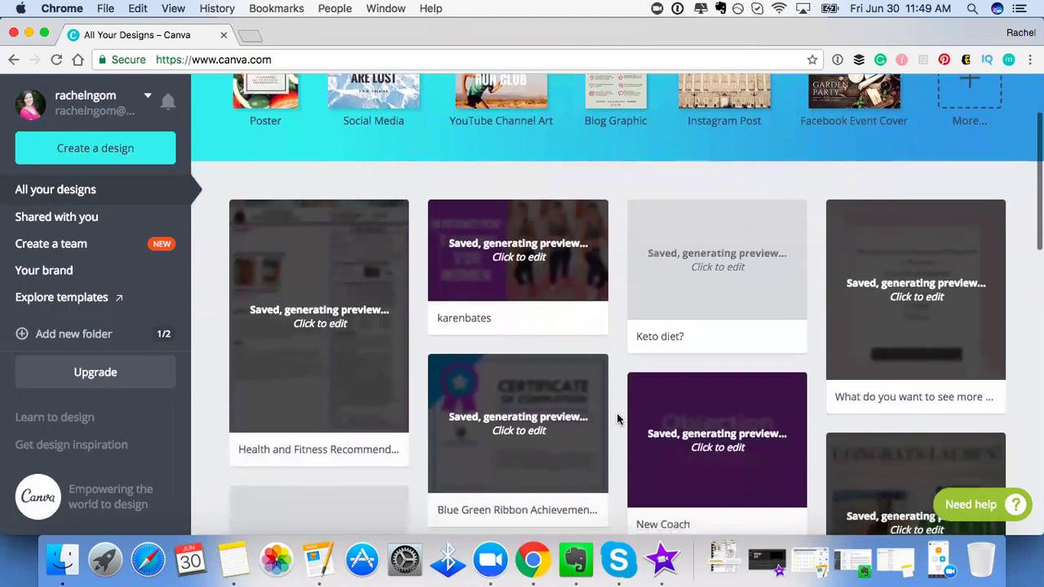
scroll(617, 412, down, 5)
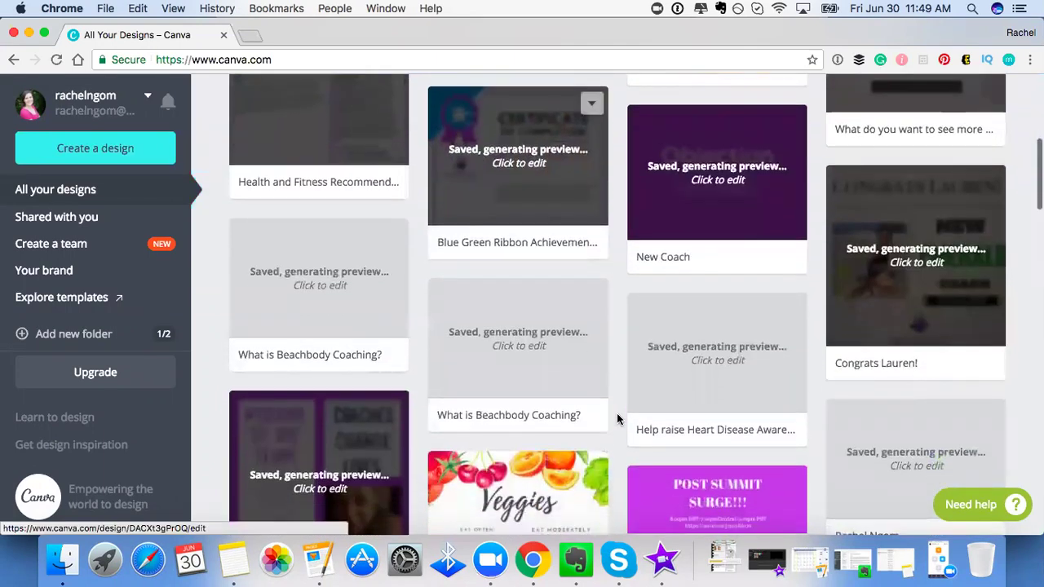
scroll(617, 413, down, 2)
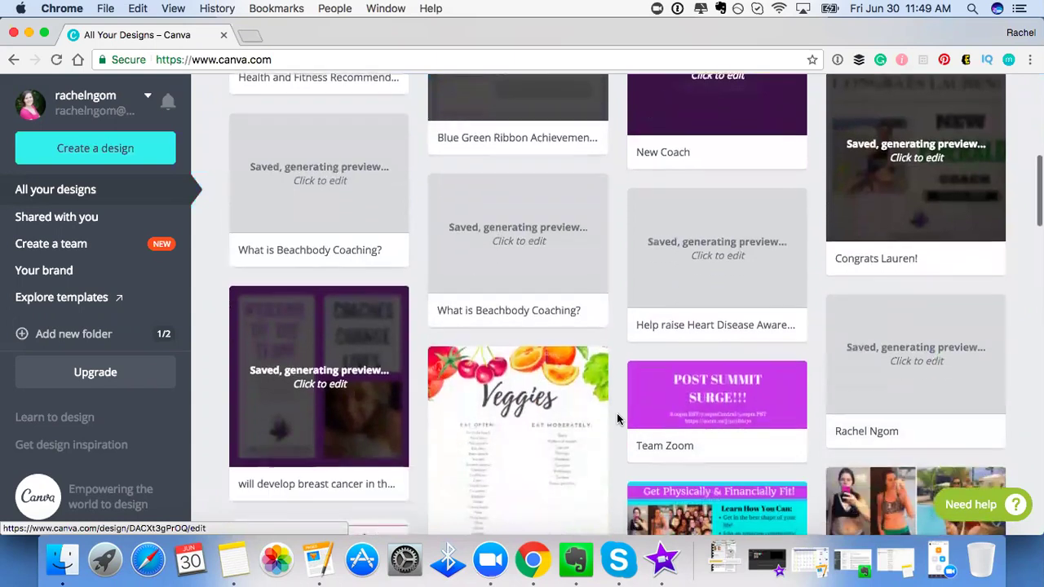
scroll(617, 419, down, 3)
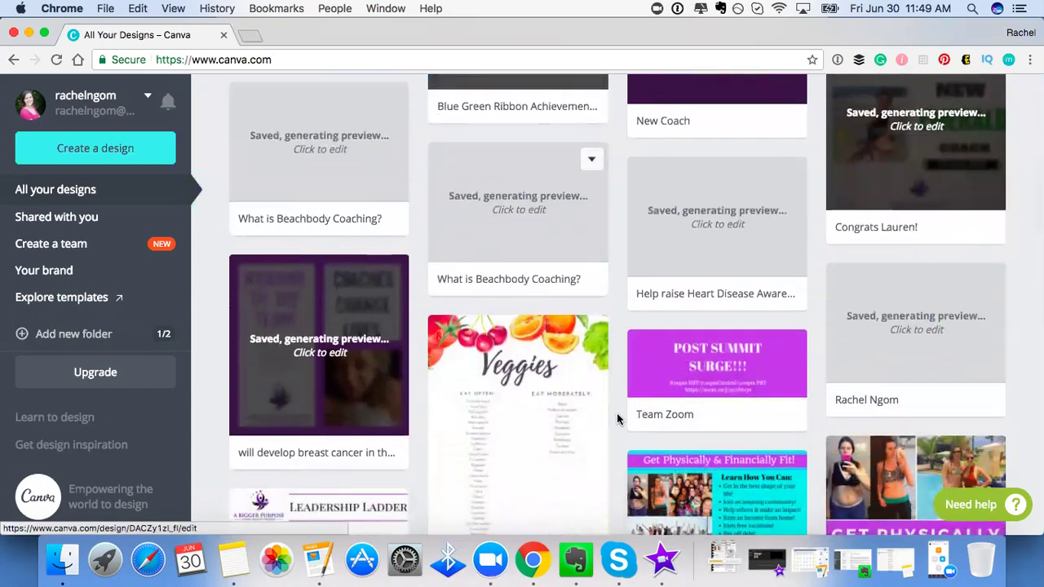
scroll(617, 419, down, 2)
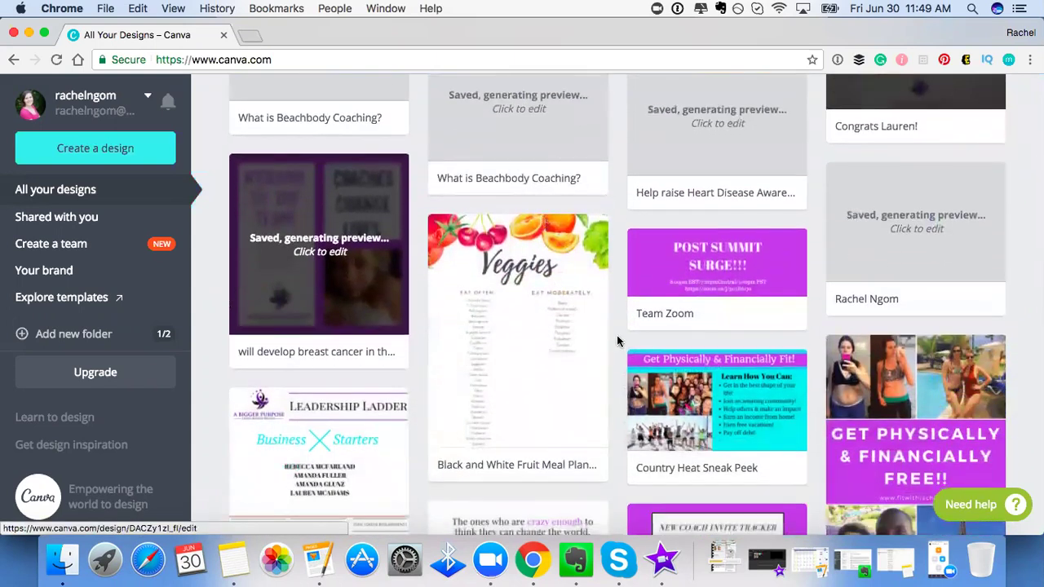
scroll(616, 344, down, 3)
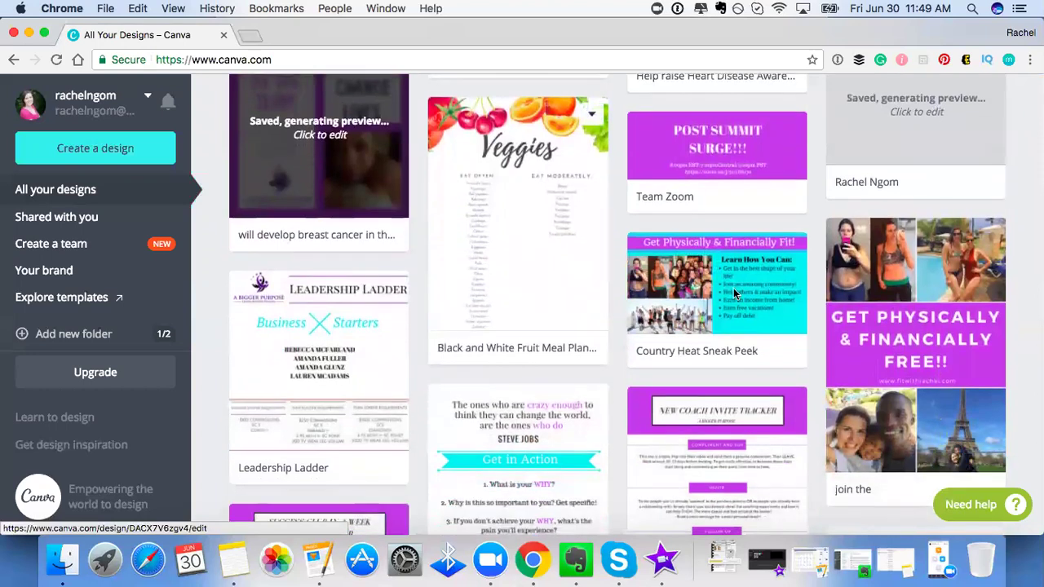
scroll(713, 327, up, 2)
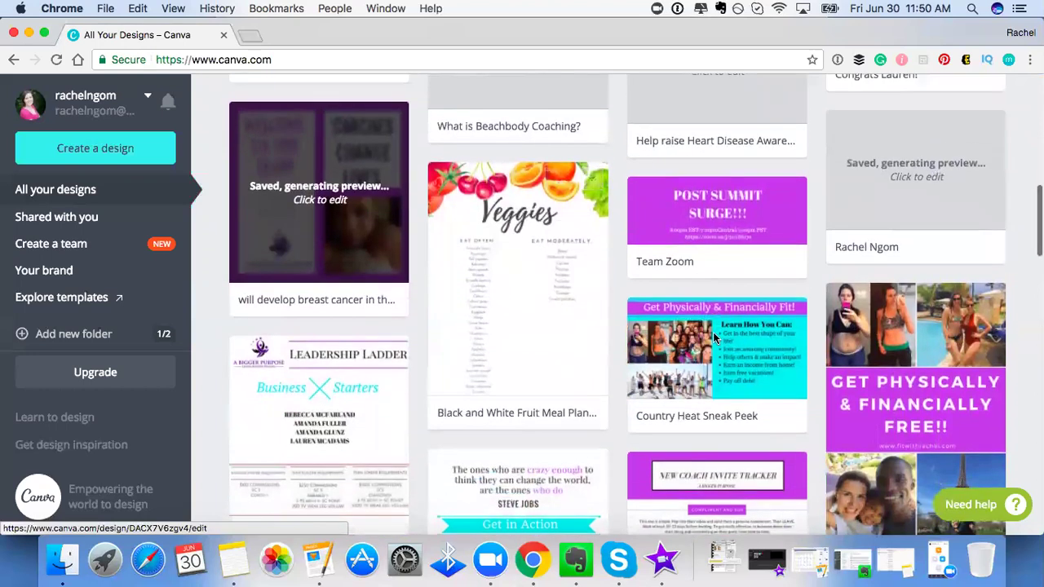
click(692, 337)
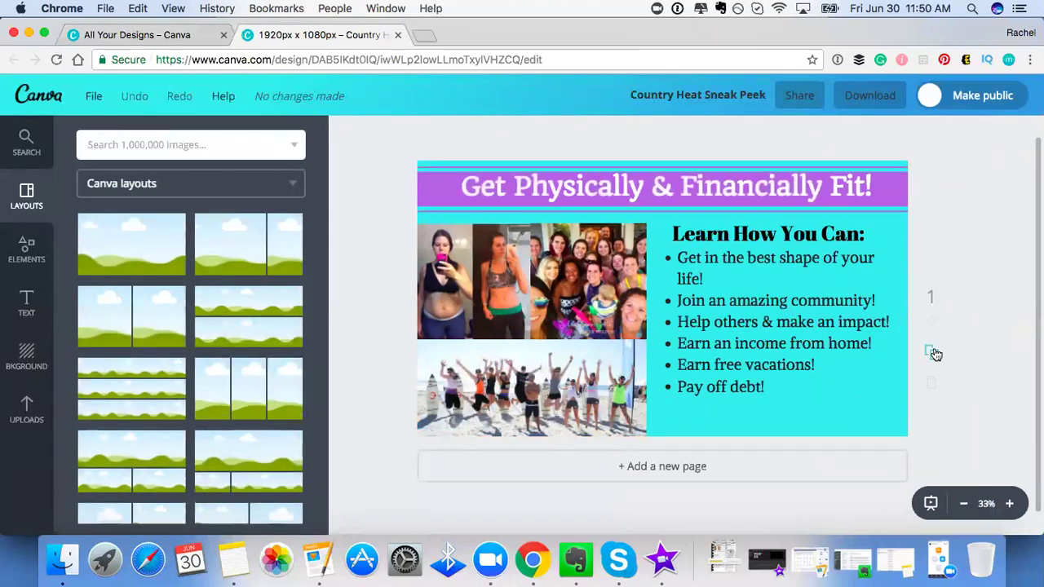
Duplicate the design's page, then return to the All Your Designs list.
click(931, 355)
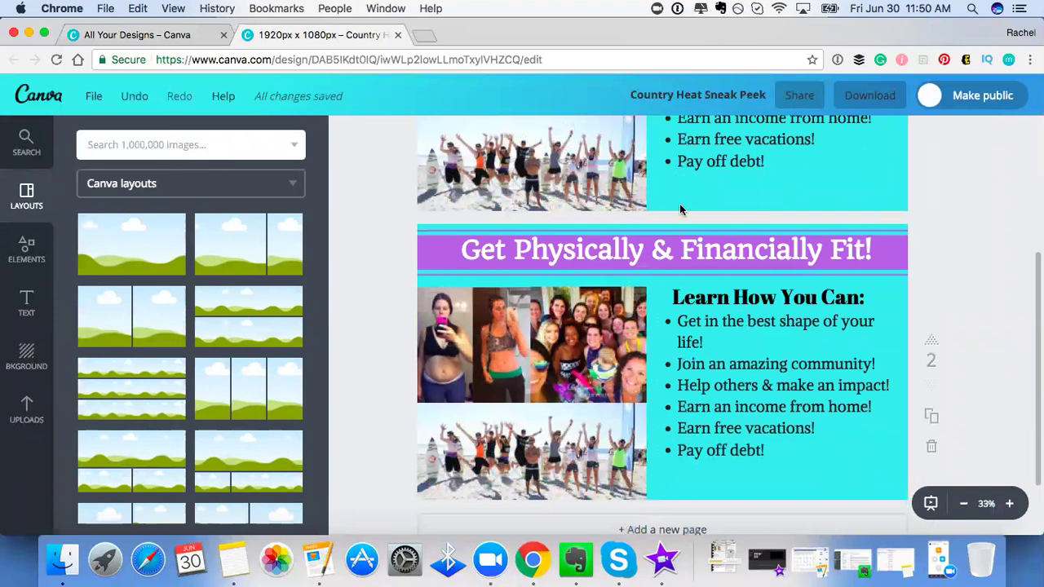
scroll(945, 273, up, 5)
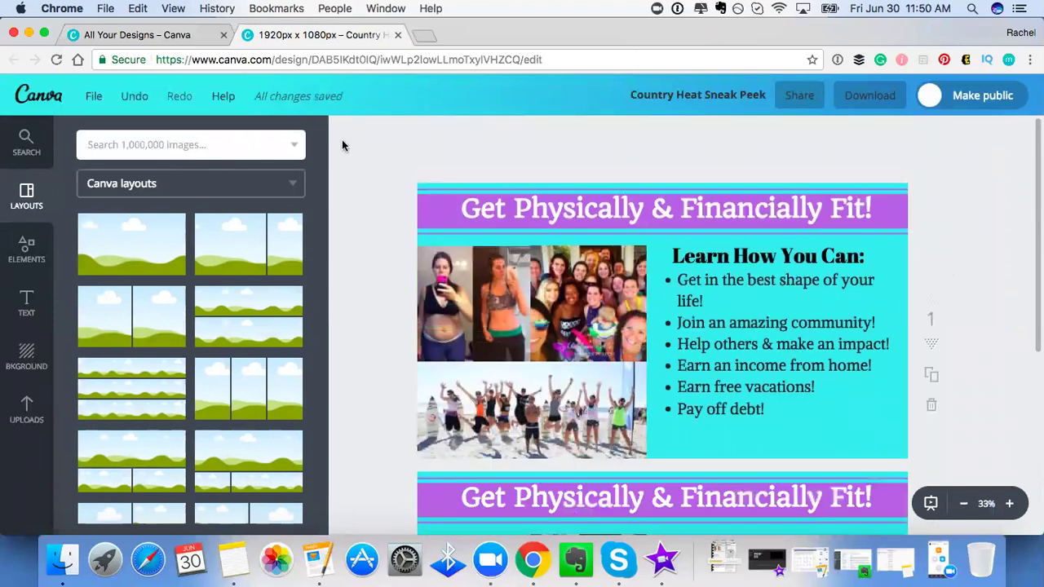
click(94, 35)
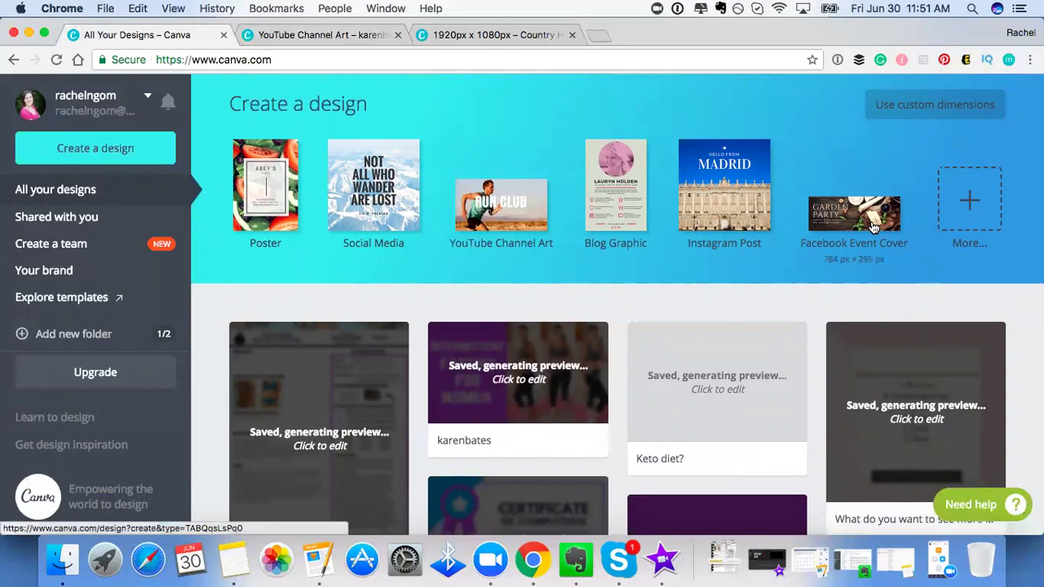
Show every design type and scroll the Create a design list down to Ads.
click(949, 210)
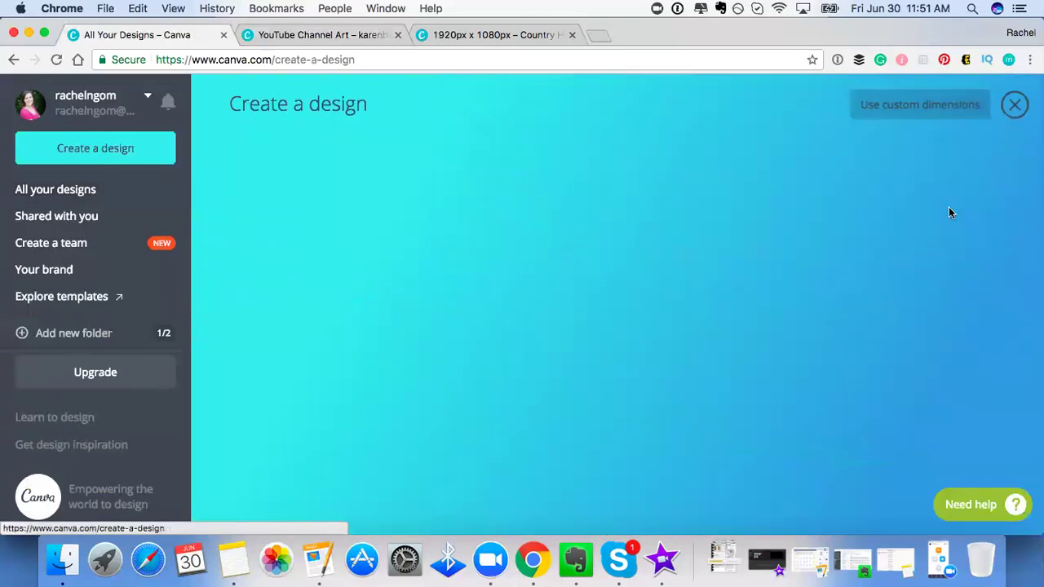
scroll(949, 213, down, 5)
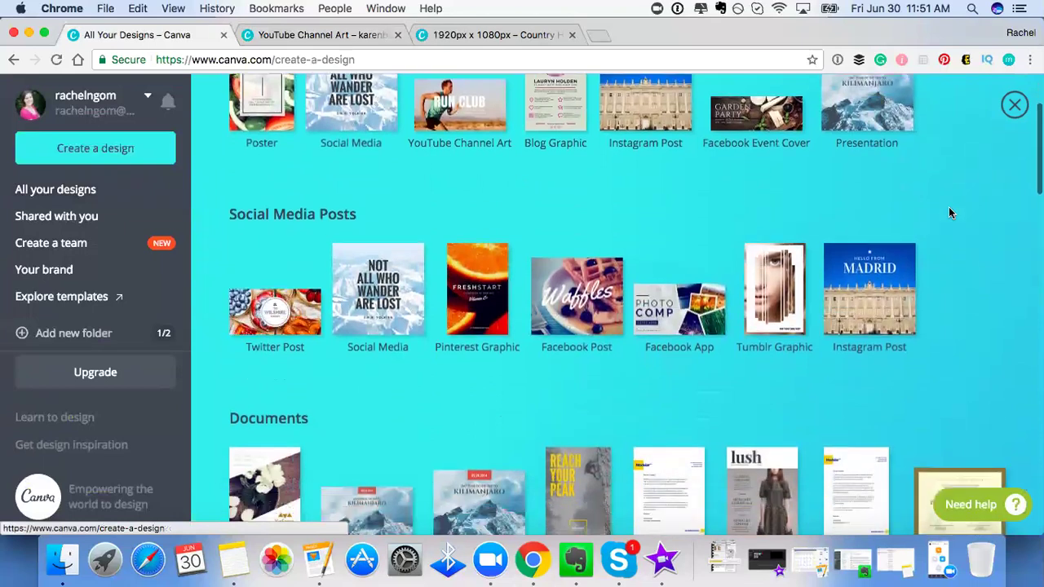
scroll(949, 213, down, 5)
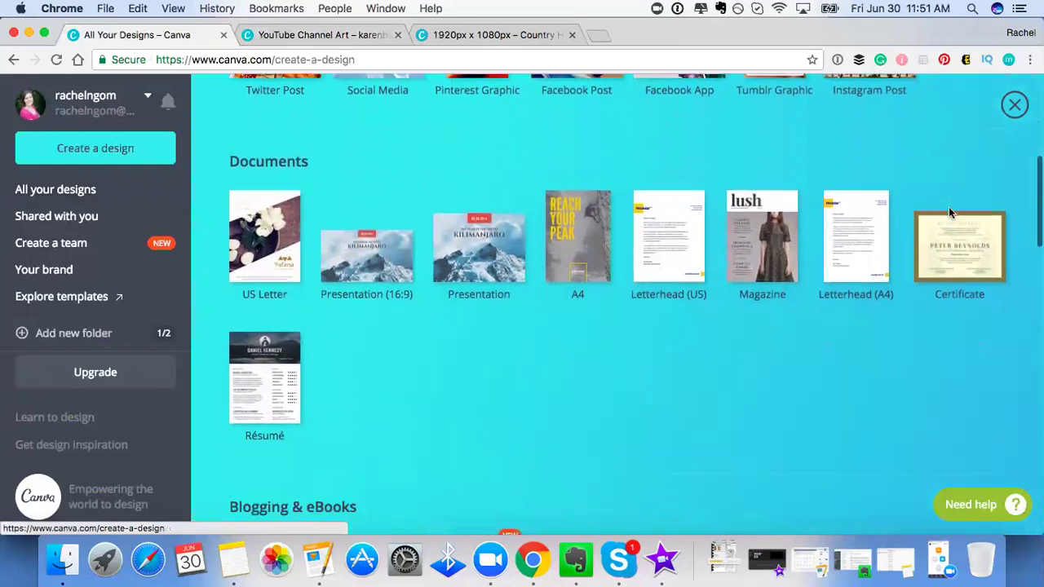
scroll(949, 206, down, 5)
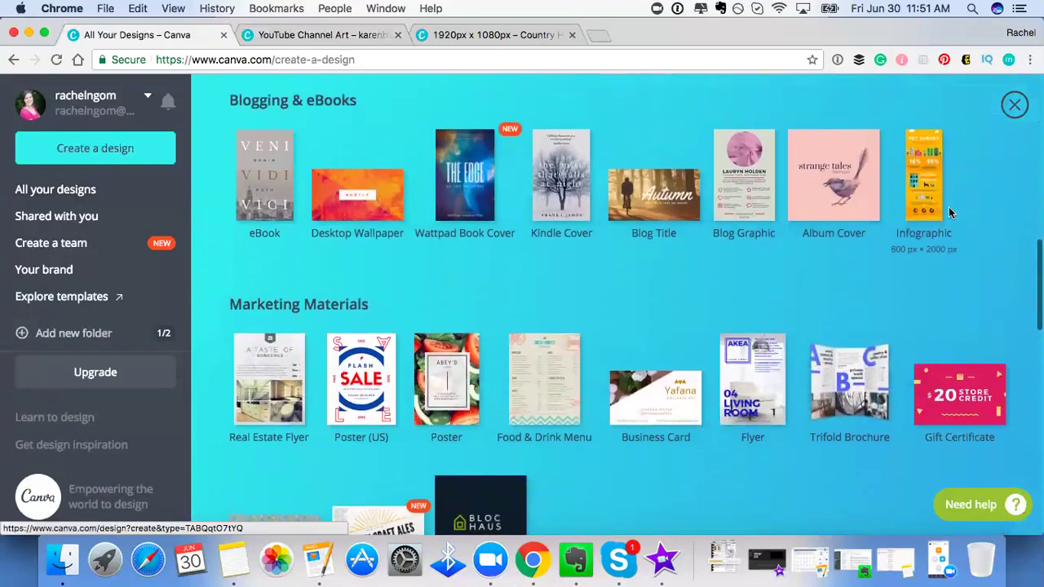
scroll(977, 259, down, 2)
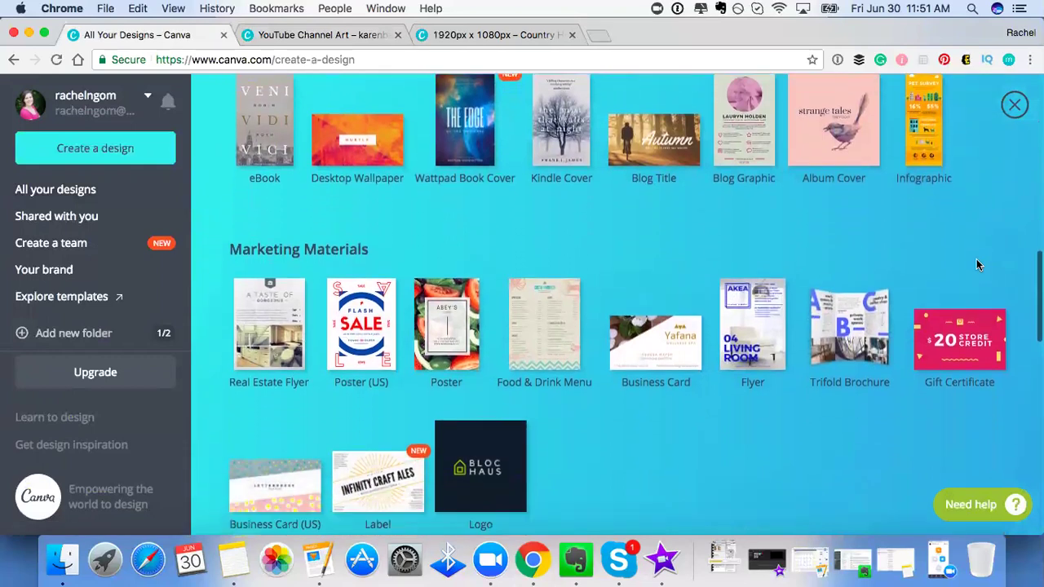
scroll(977, 259, up, 1)
scroll(976, 259, down, 4)
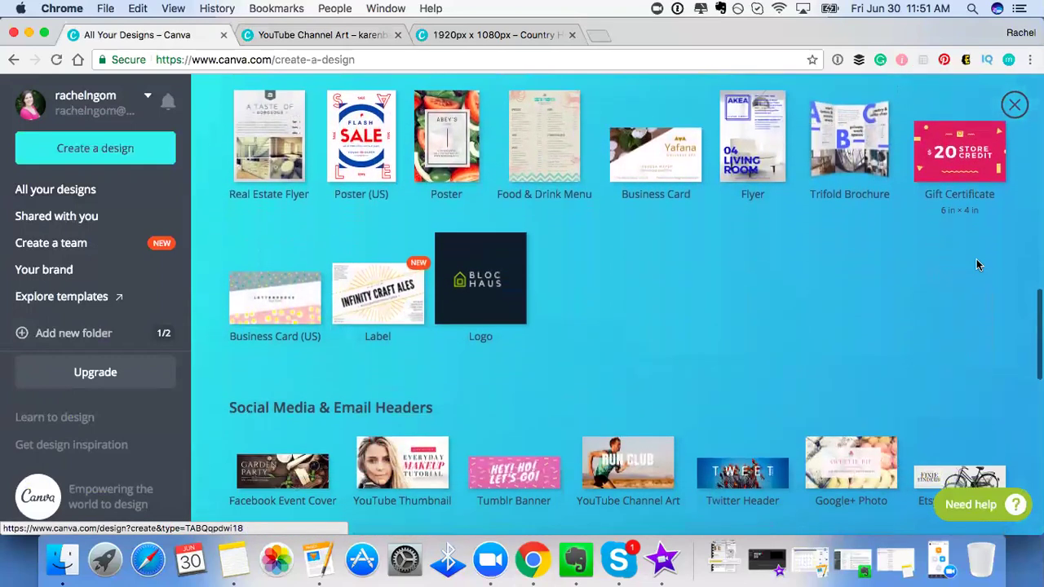
scroll(976, 263, down, 3)
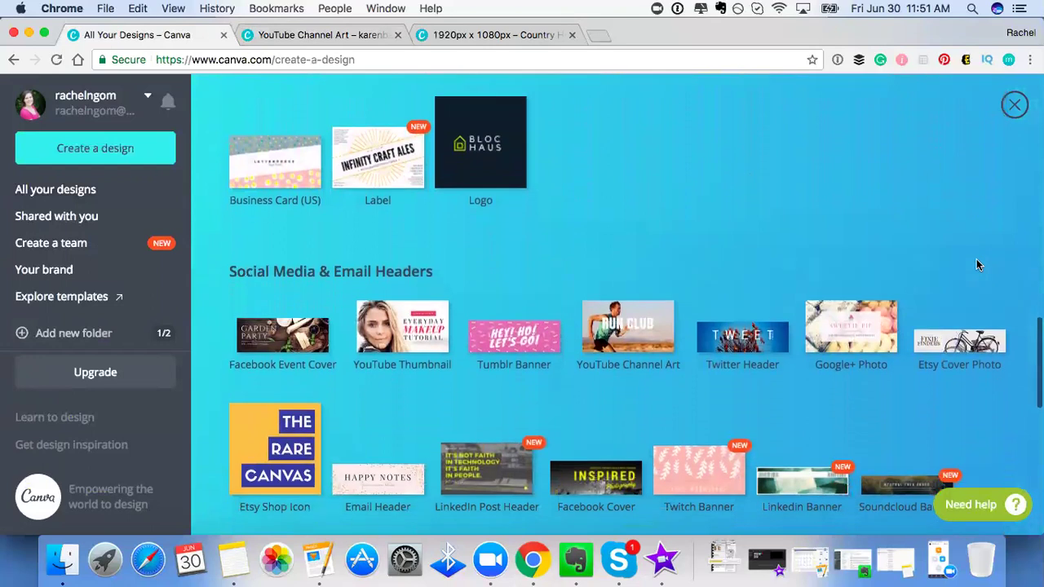
scroll(978, 265, down, 5)
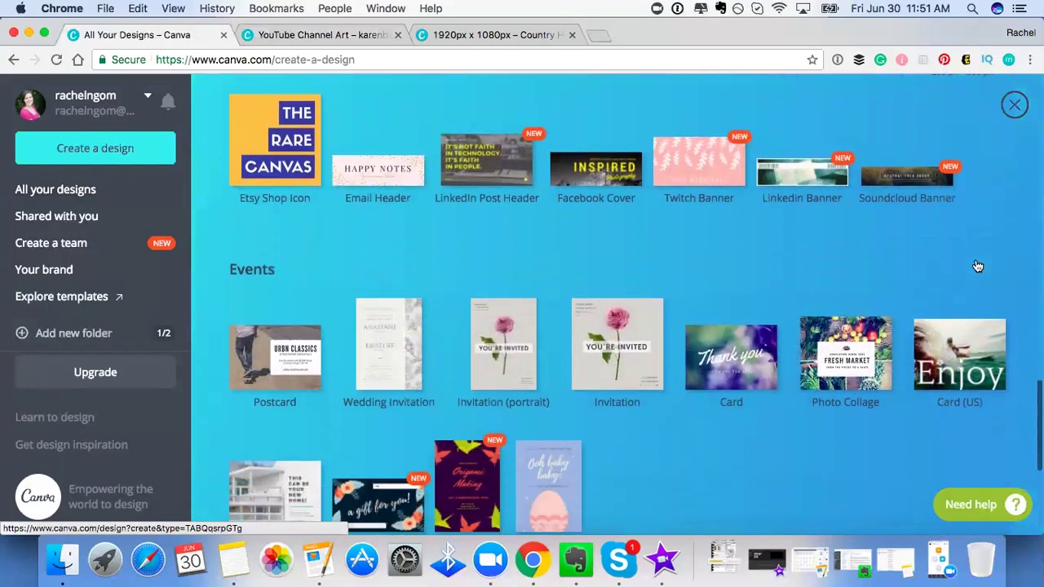
scroll(978, 266, down, 5)
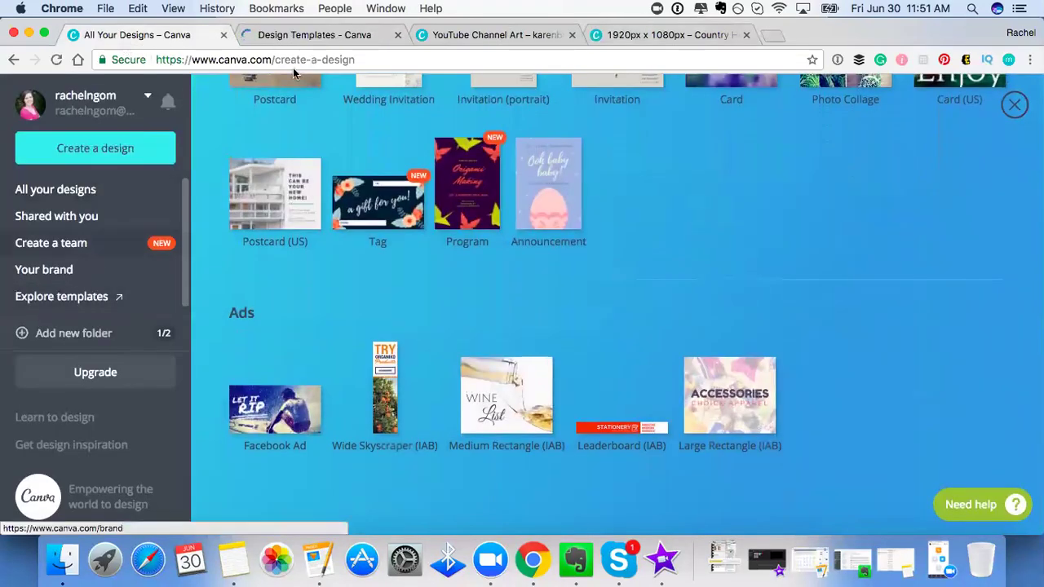
click(317, 35)
scroll(718, 306, down, 5)
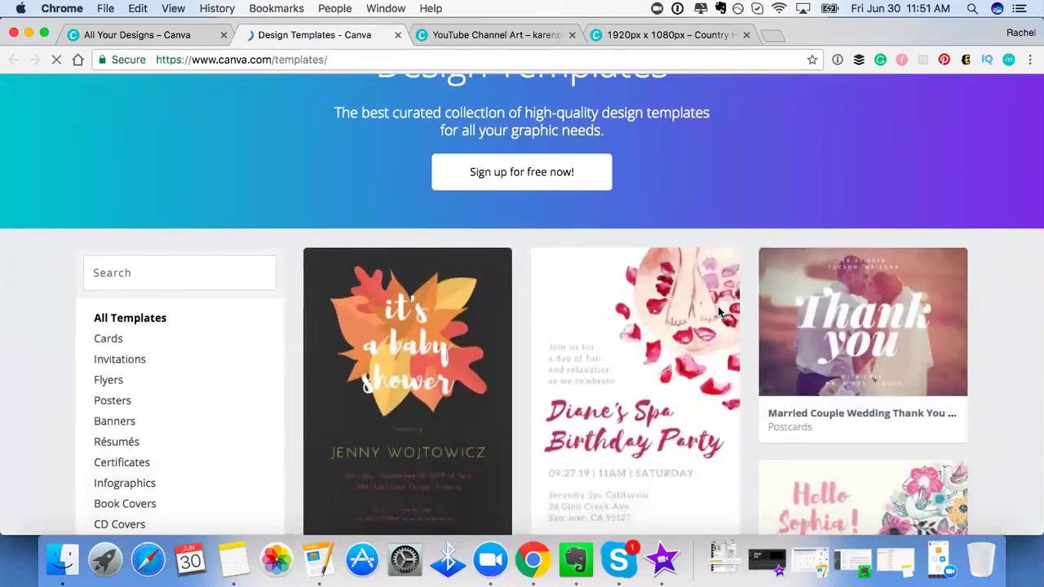
scroll(195, 292, down, 5)
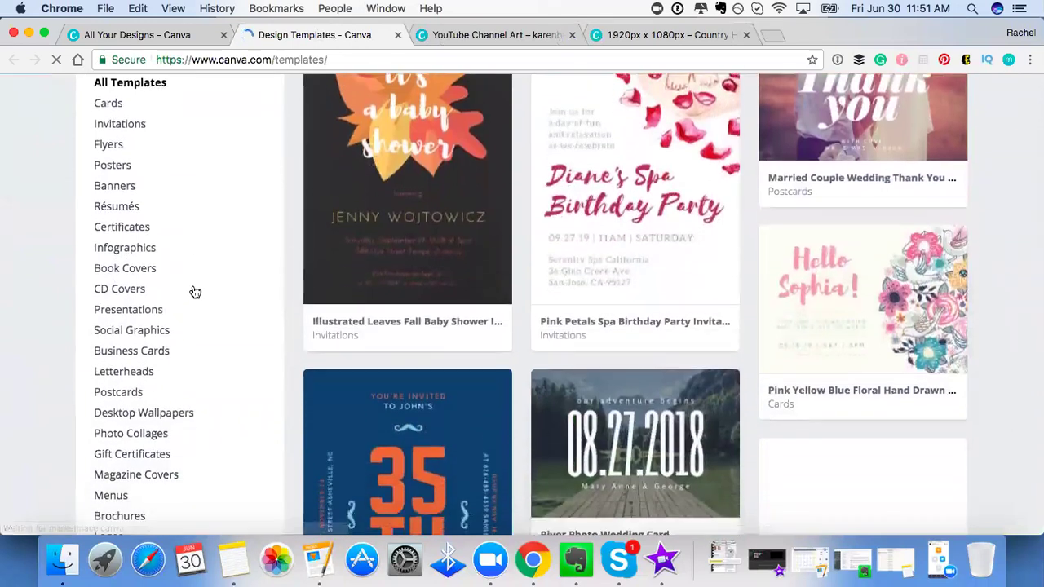
scroll(168, 331, down, 3)
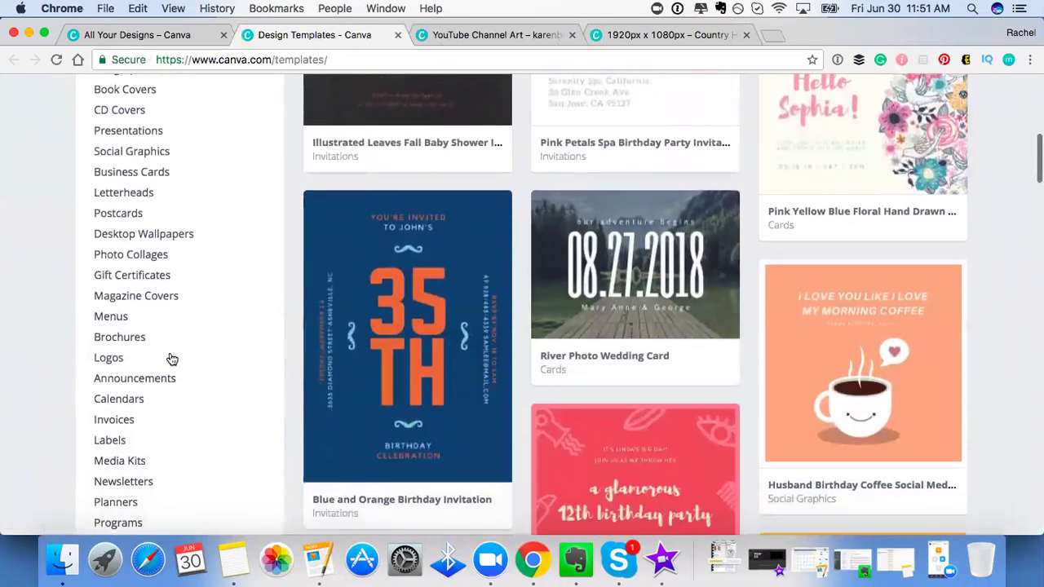
scroll(171, 359, down, 3)
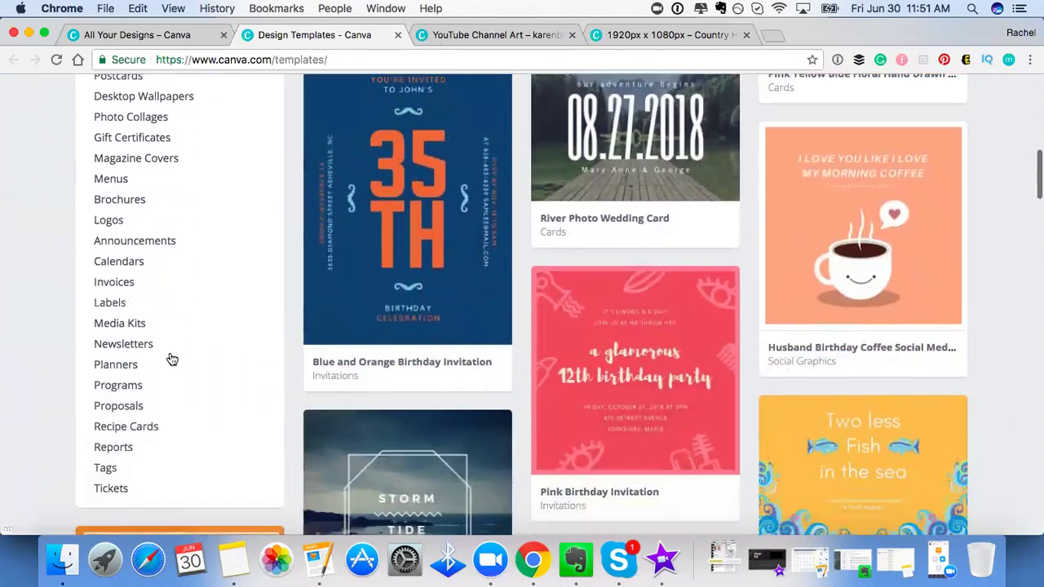
scroll(172, 230, up, 3)
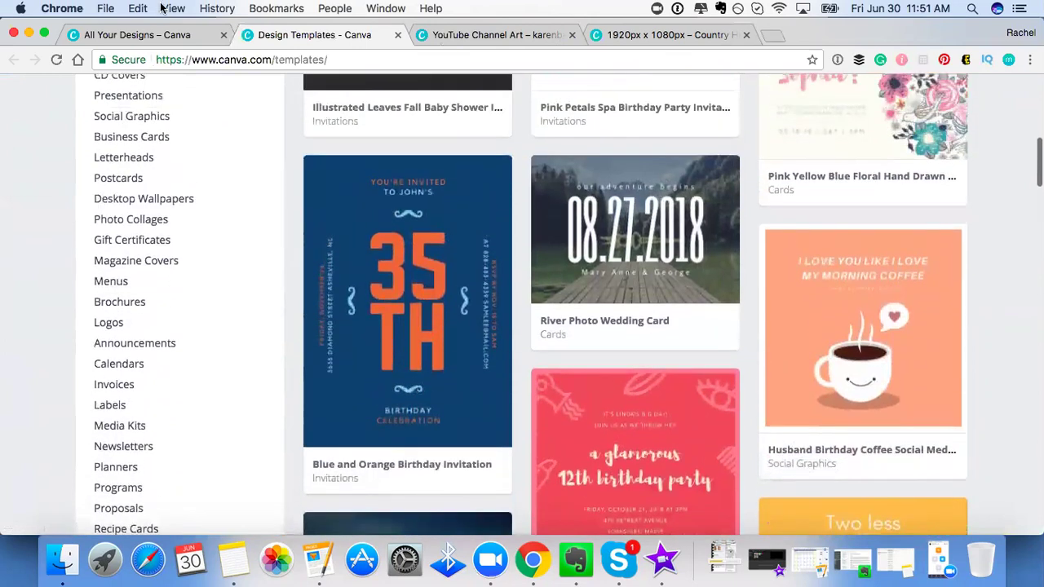
click(154, 38)
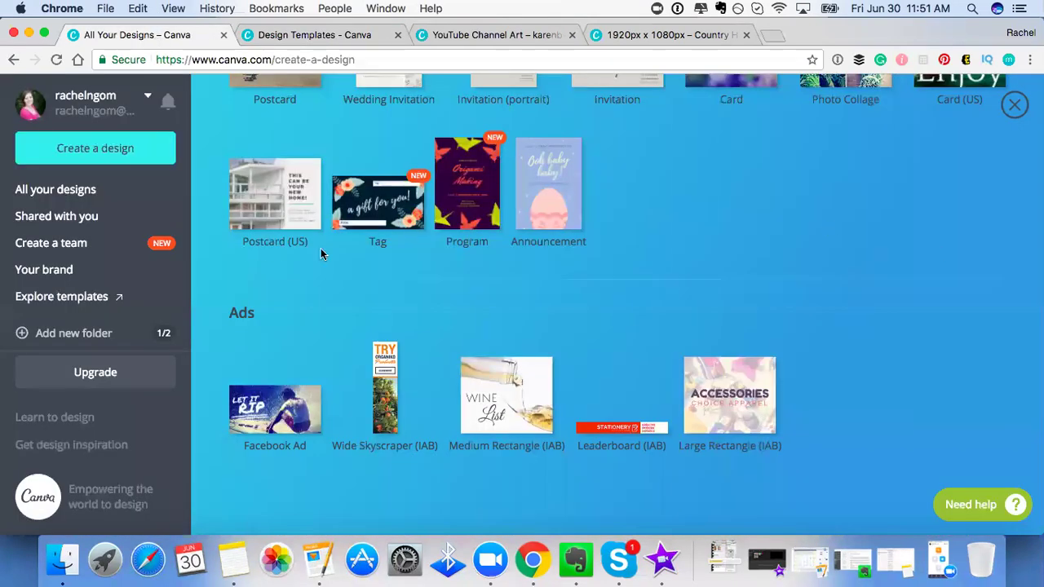
click(137, 192)
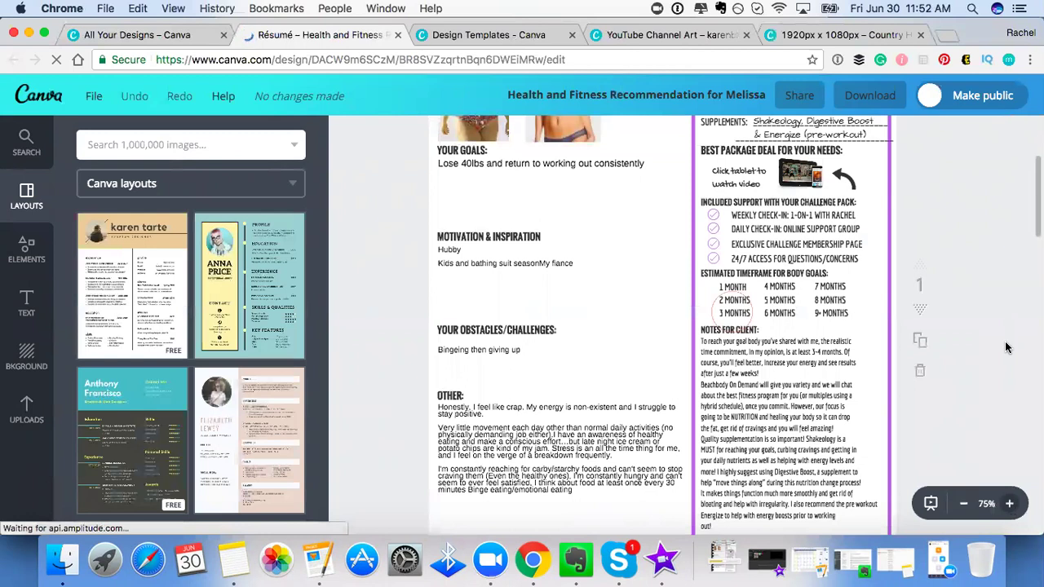
scroll(1005, 341, up, 3)
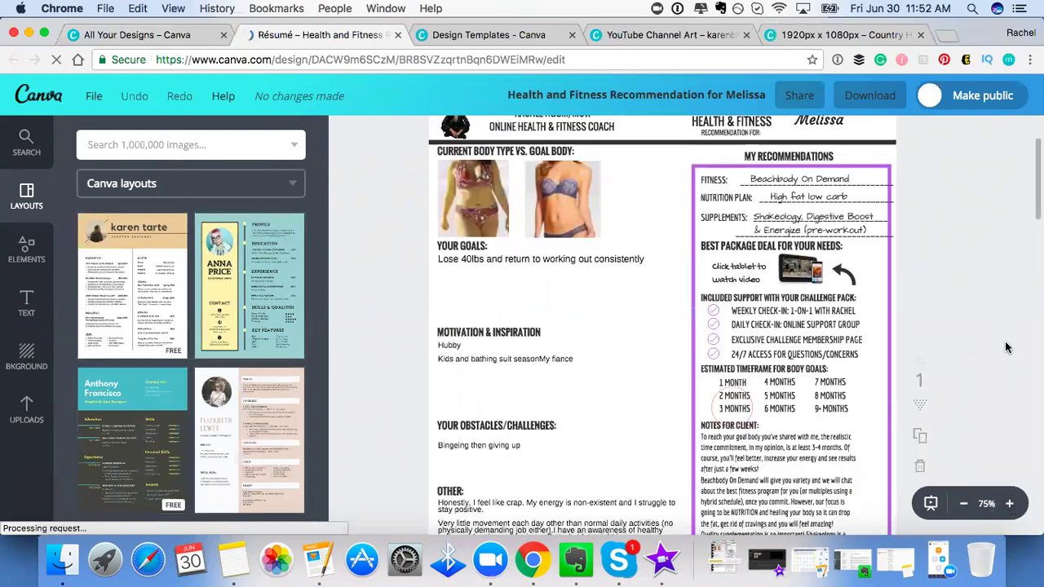
scroll(1005, 347, down, 1)
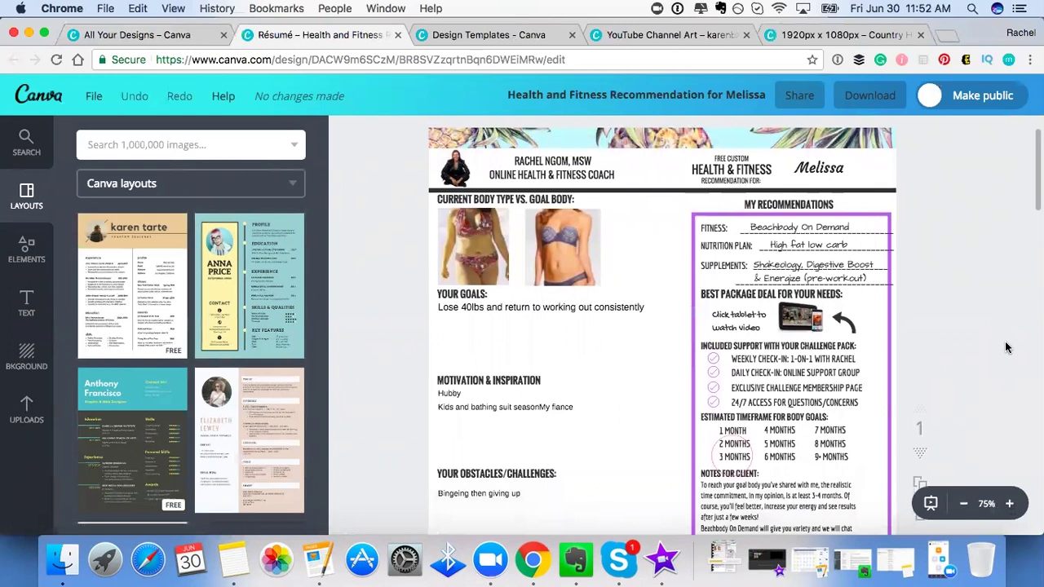
scroll(1006, 347, down, 1)
scroll(1006, 346, up, 3)
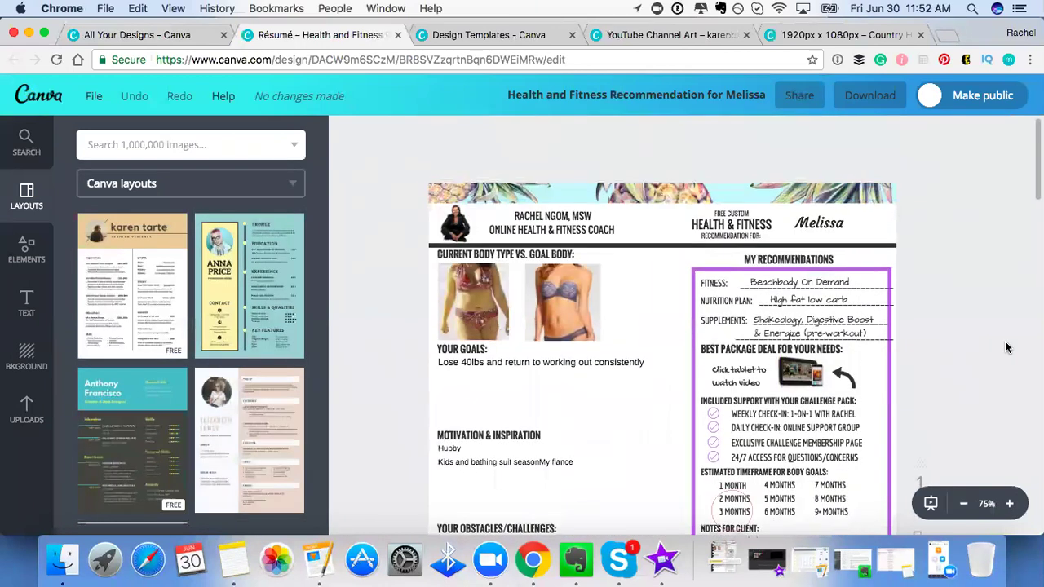
scroll(1005, 348, down, 1)
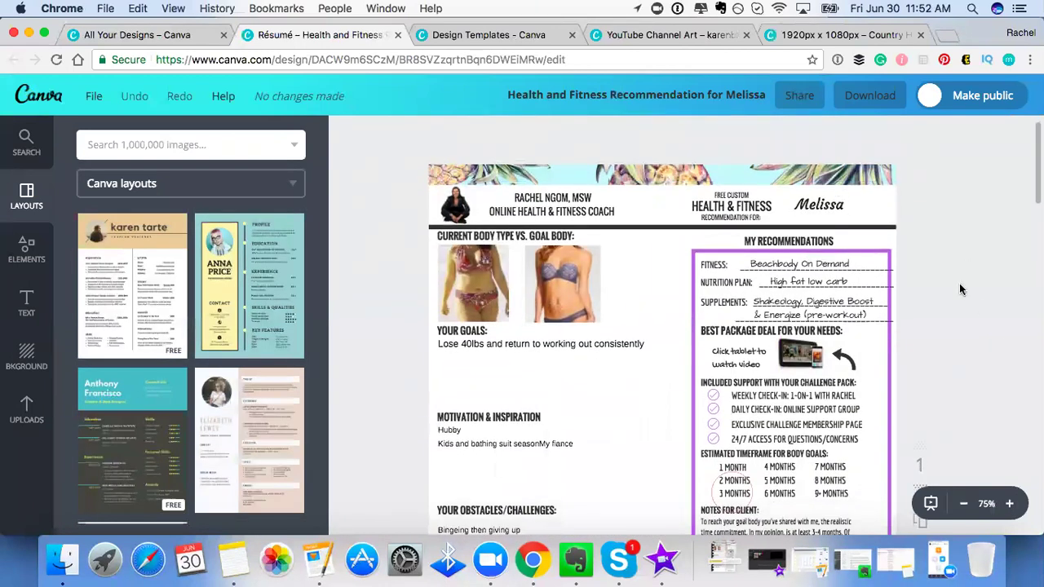
Return to All Your Designs, scroll the grid, and open the Success Club in a Week Invite Tracker.
click(139, 37)
scroll(540, 369, down, 5)
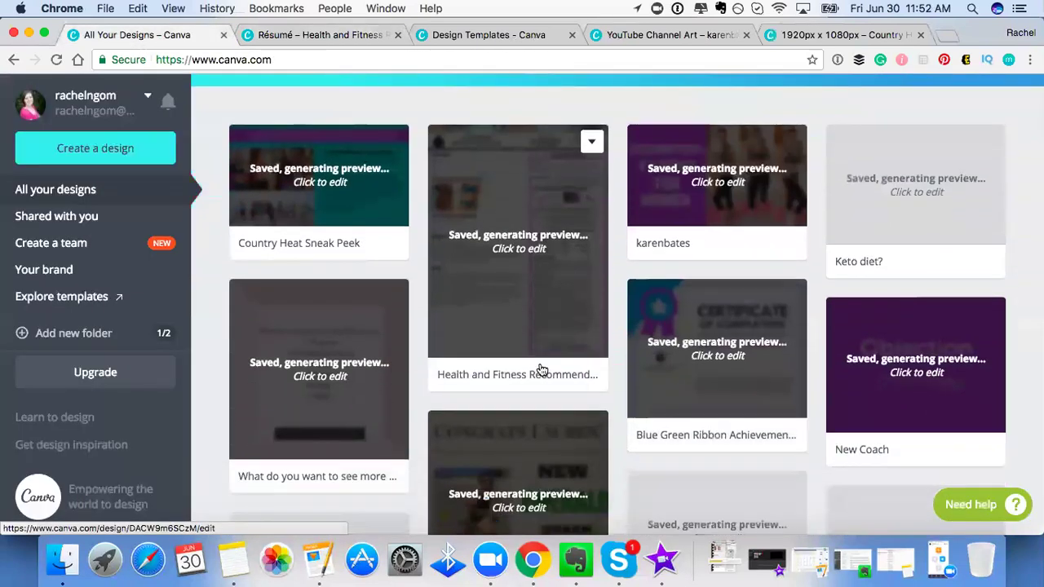
scroll(541, 369, up, 5)
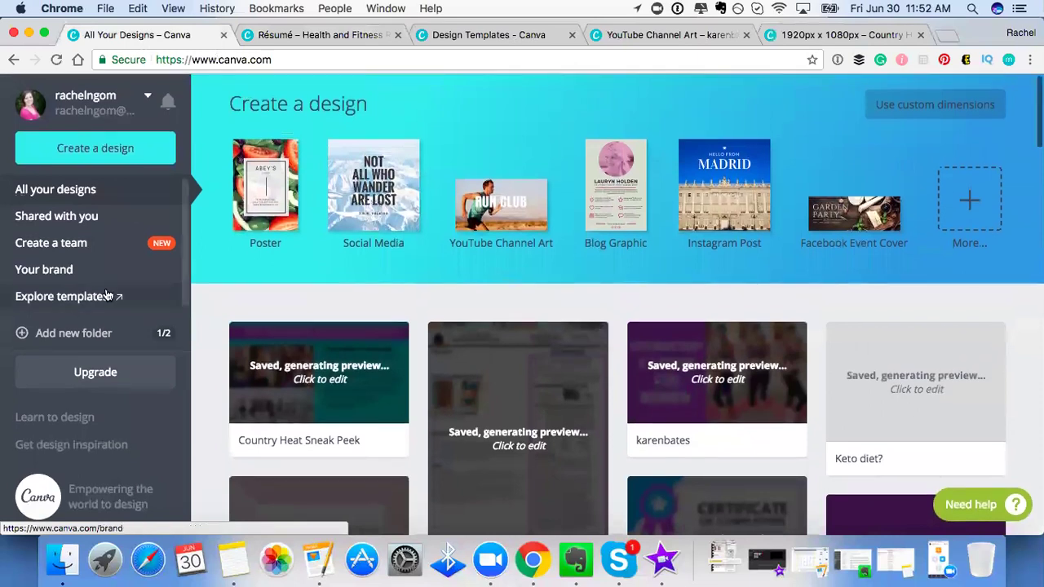
scroll(643, 371, down, 15)
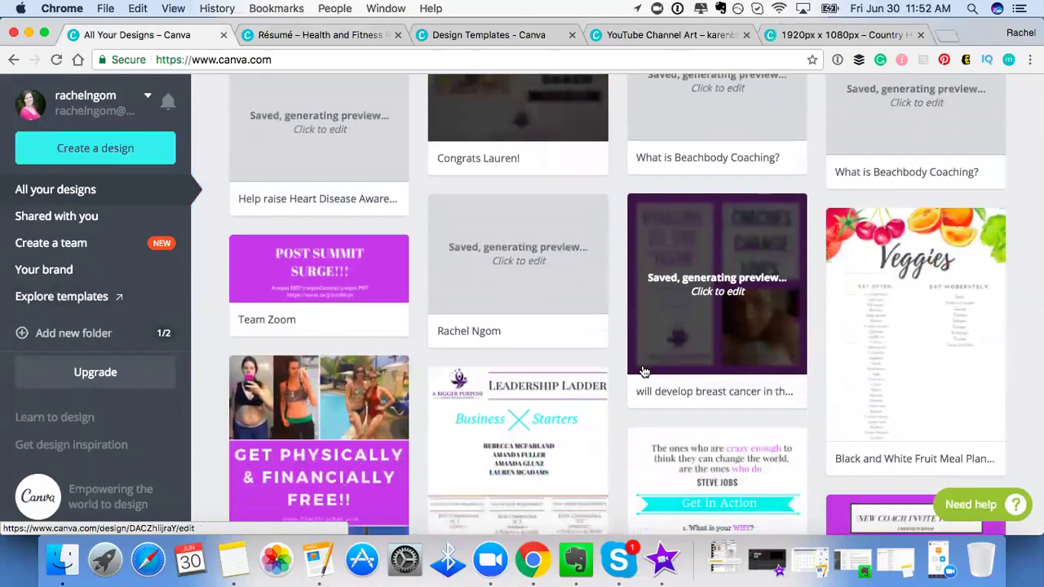
scroll(643, 371, down, 6)
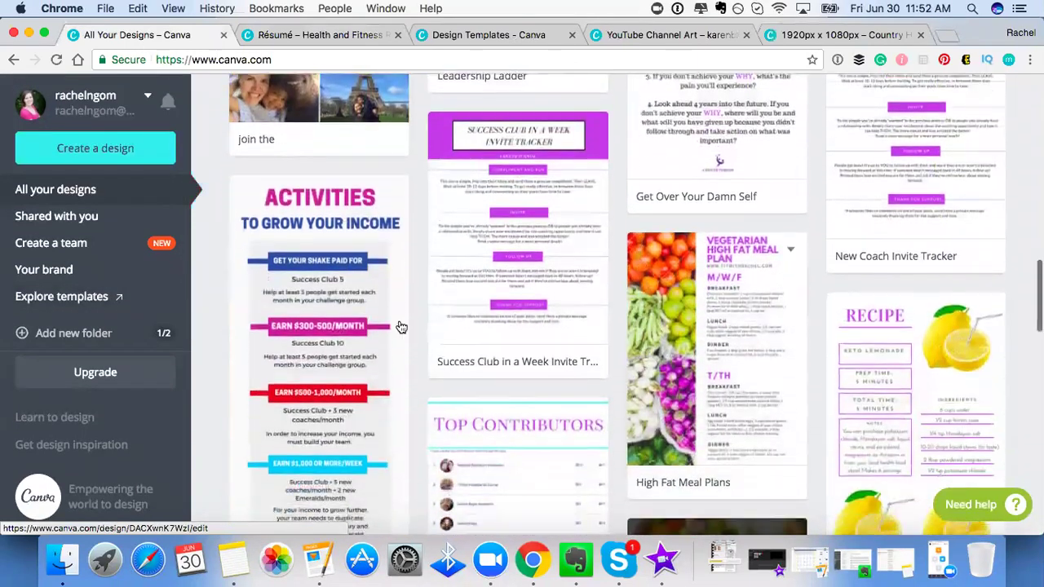
scroll(430, 314, up, 2)
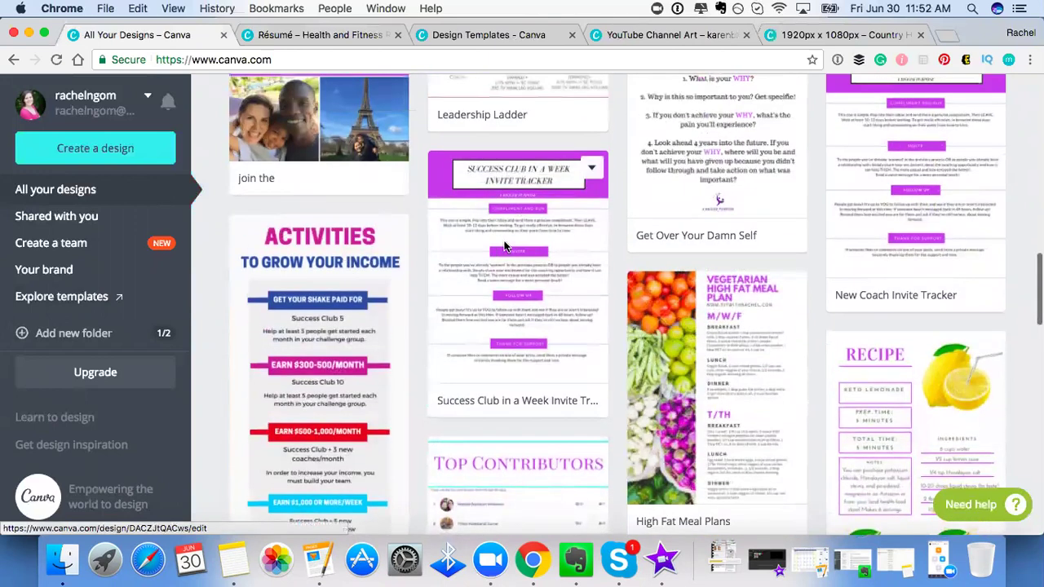
click(504, 245)
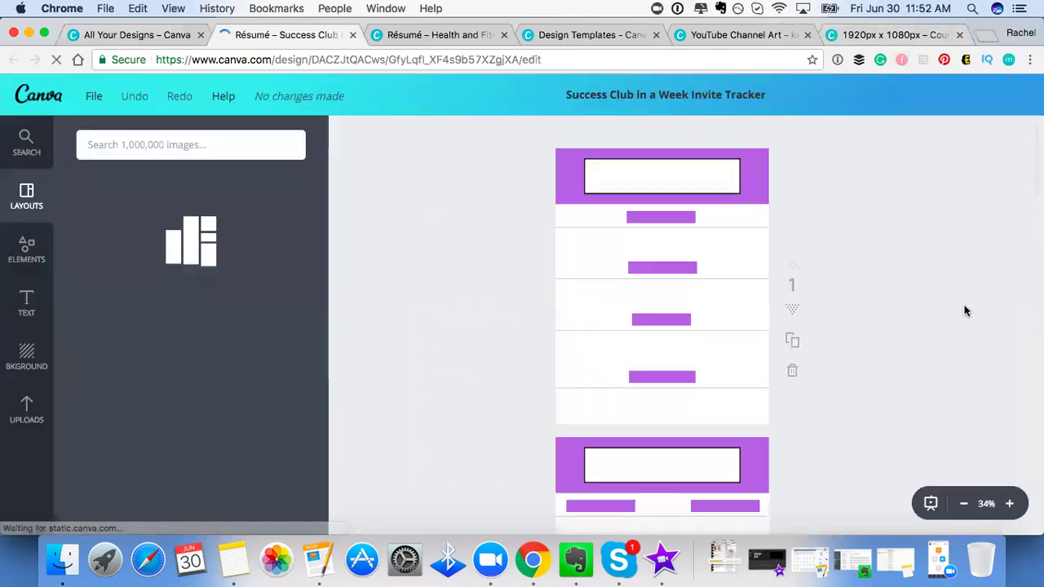
Zoom the Invite Tracker page to 50%, then 75%, and scroll through its sections.
click(1011, 506)
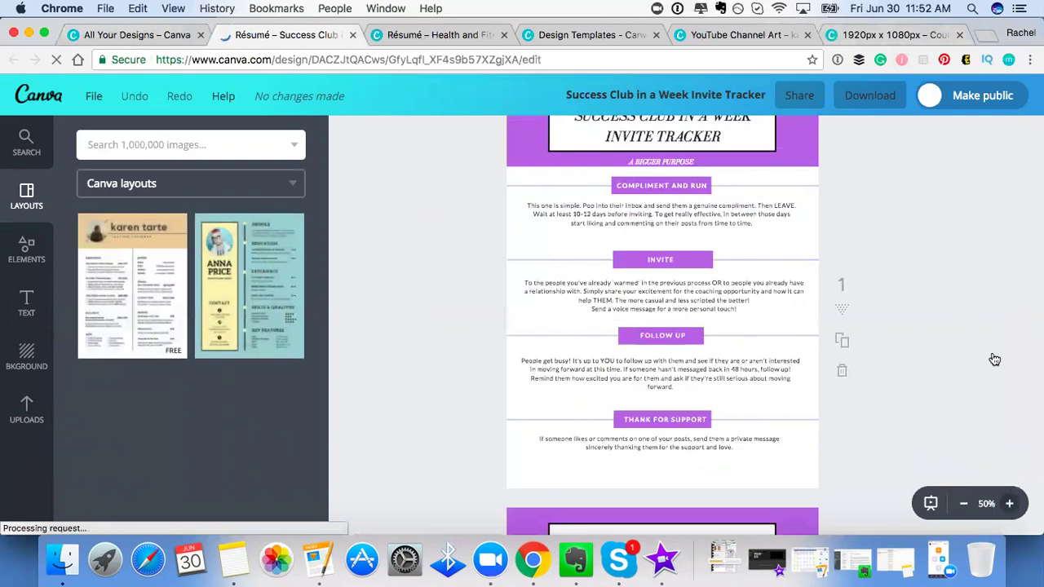
key(super+equal)
scroll(977, 320, up, 5)
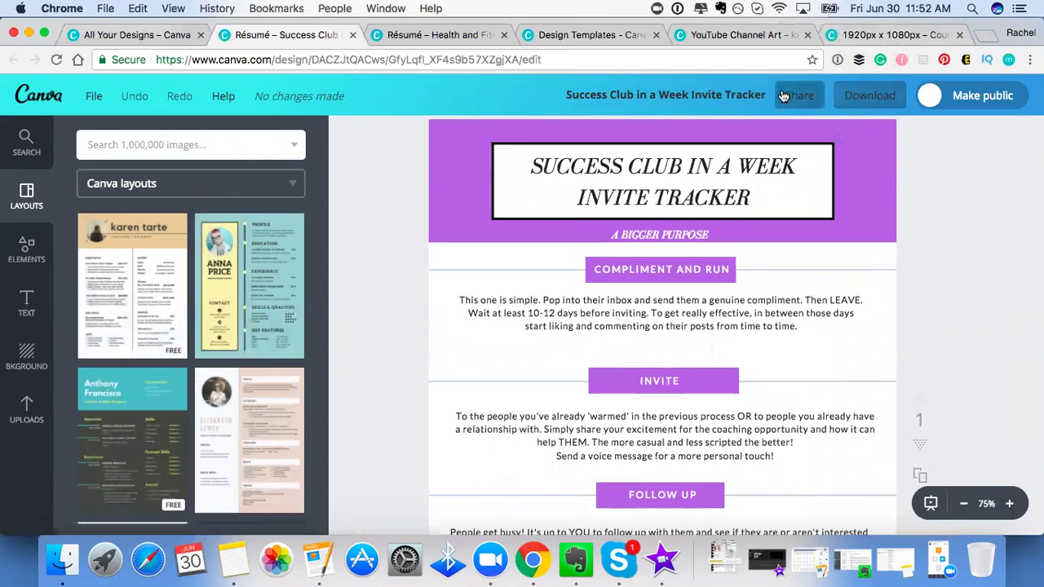
scroll(212, 265, down, 4)
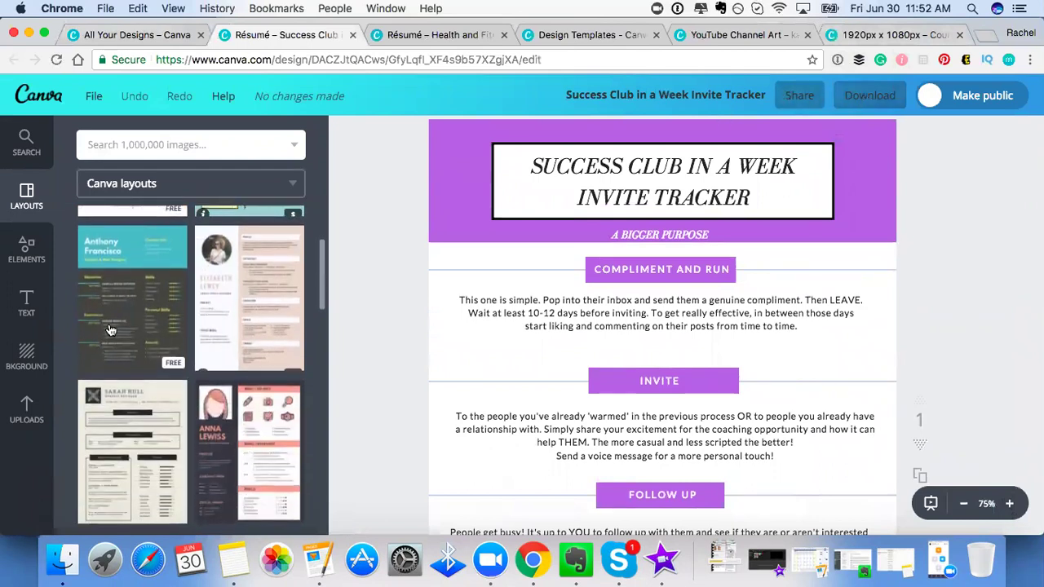
scroll(258, 342, down, 10)
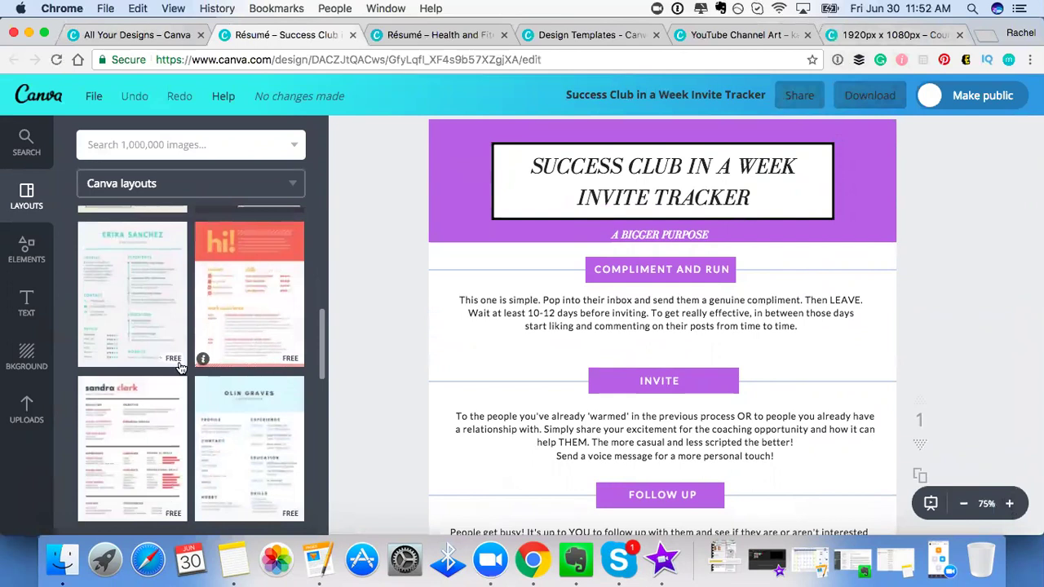
scroll(226, 425, down, 5)
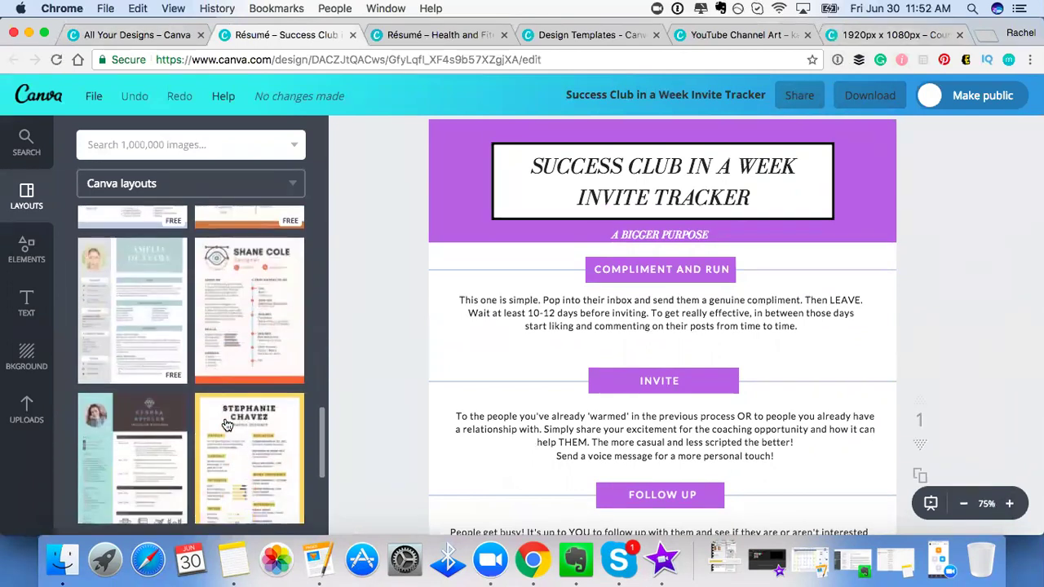
Return to All Your Designs and scroll past Yes You Can and Calculating Macros.
click(122, 34)
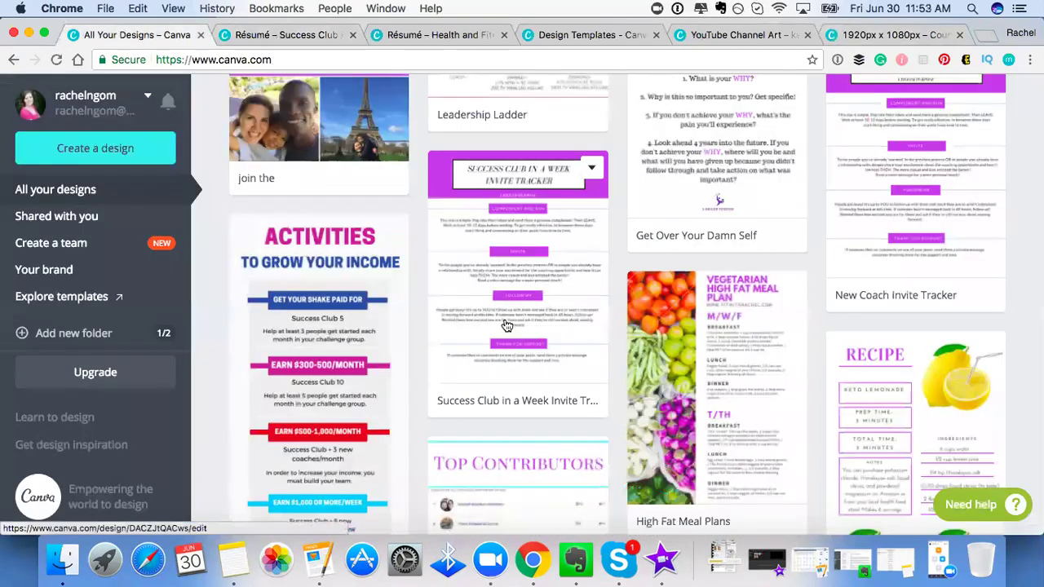
scroll(505, 325, down, 3)
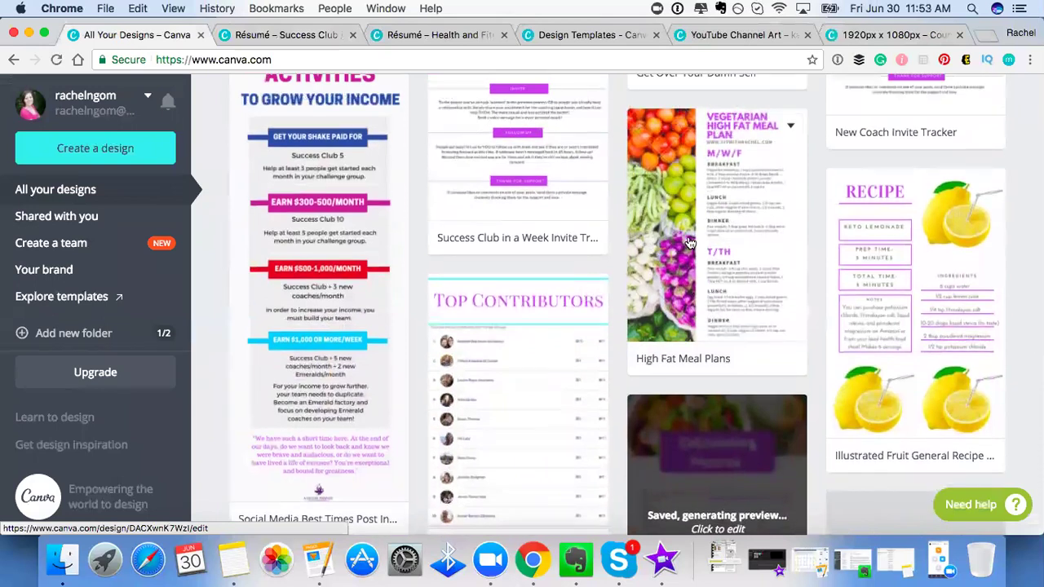
scroll(688, 242, down, 2)
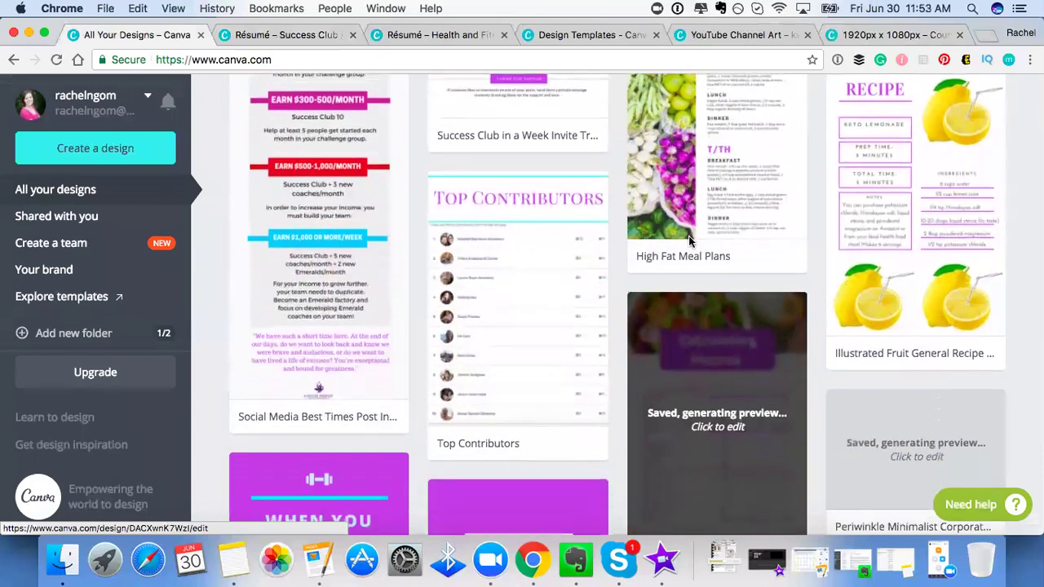
scroll(726, 163, up, 1)
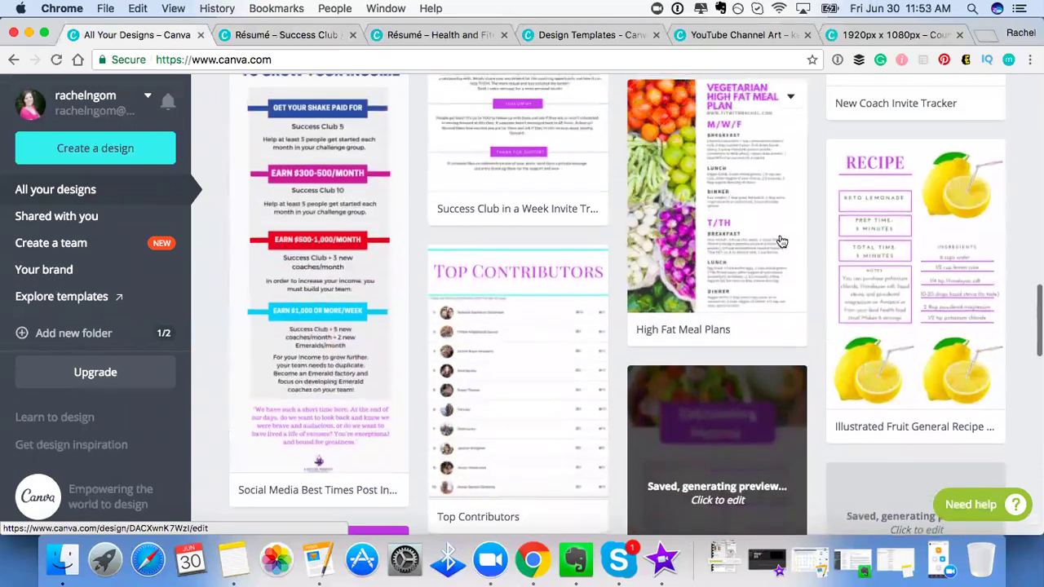
scroll(757, 210, down, 5)
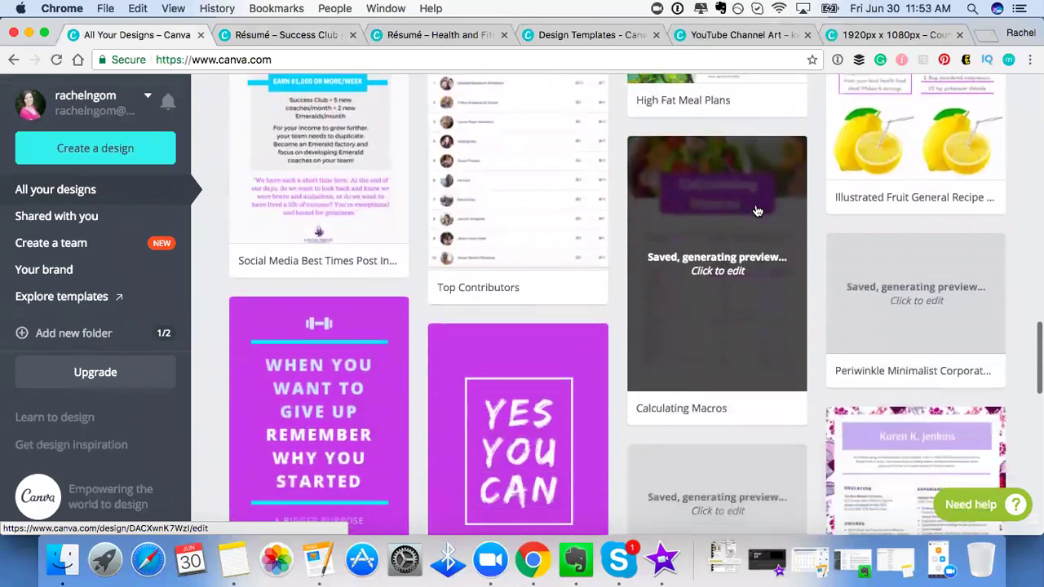
scroll(753, 207, up, 3)
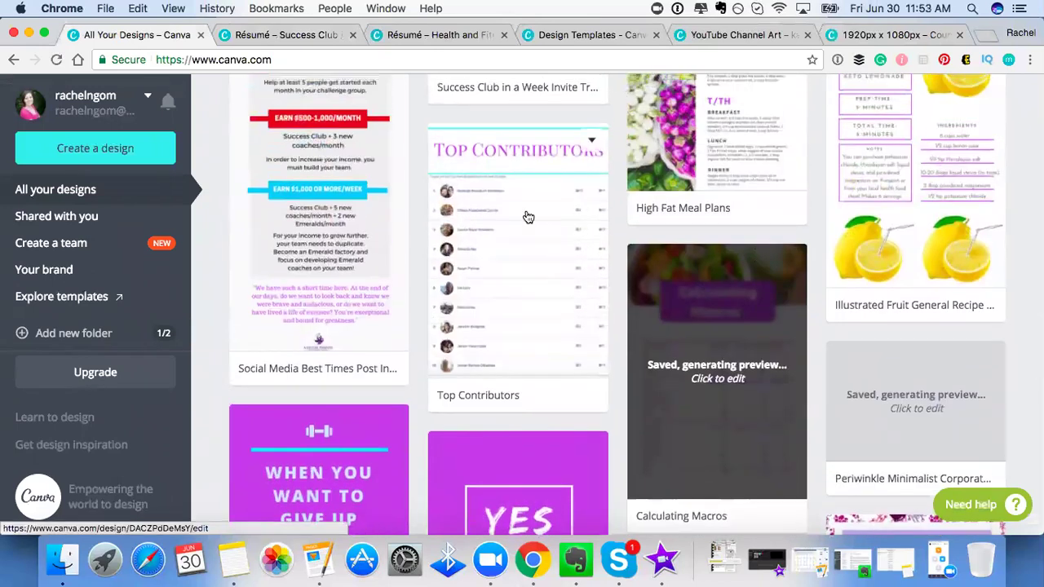
scroll(528, 217, down, 1)
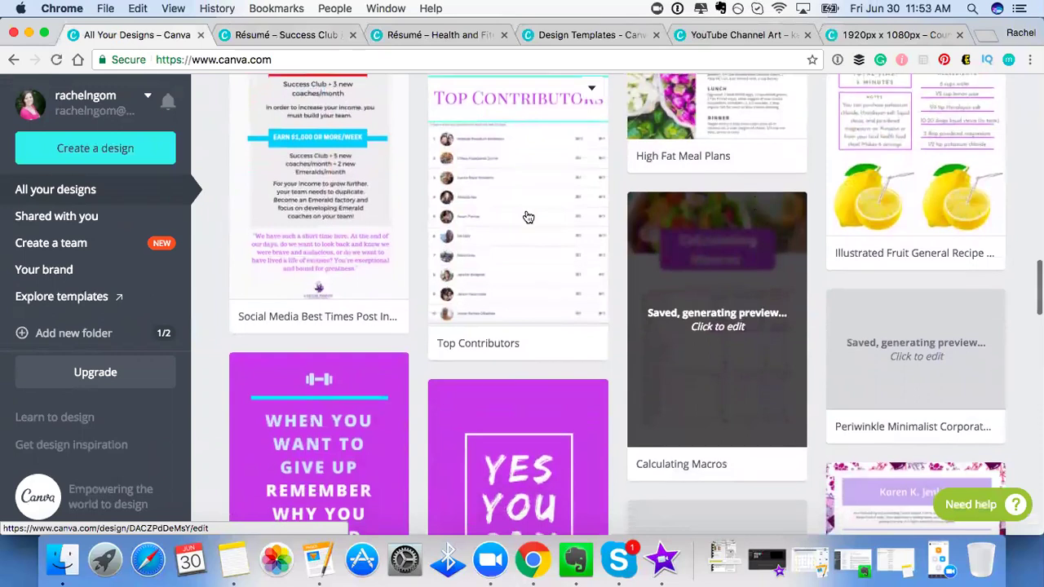
scroll(528, 217, down, 5)
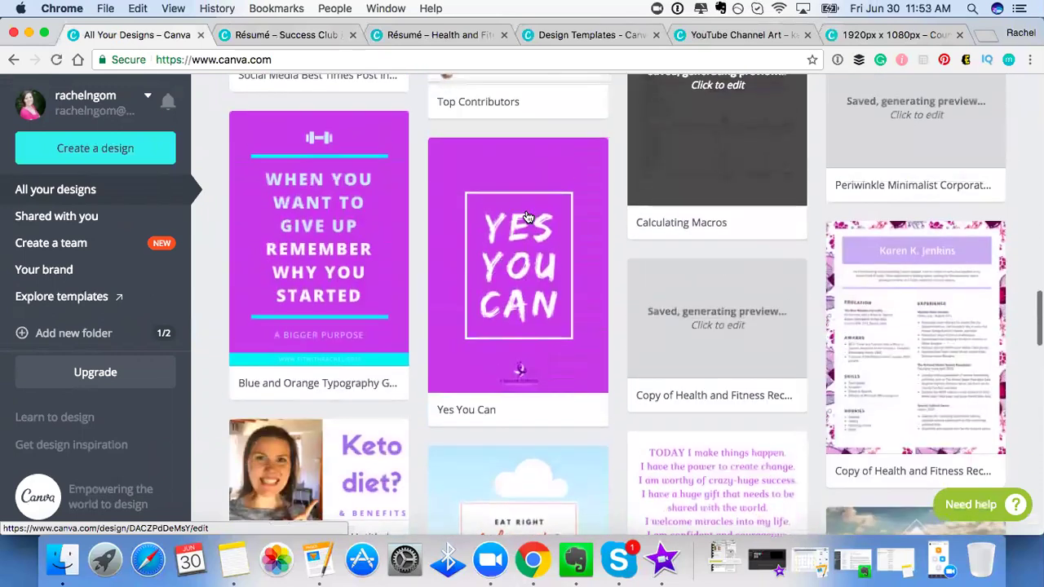
scroll(557, 282, down, 1)
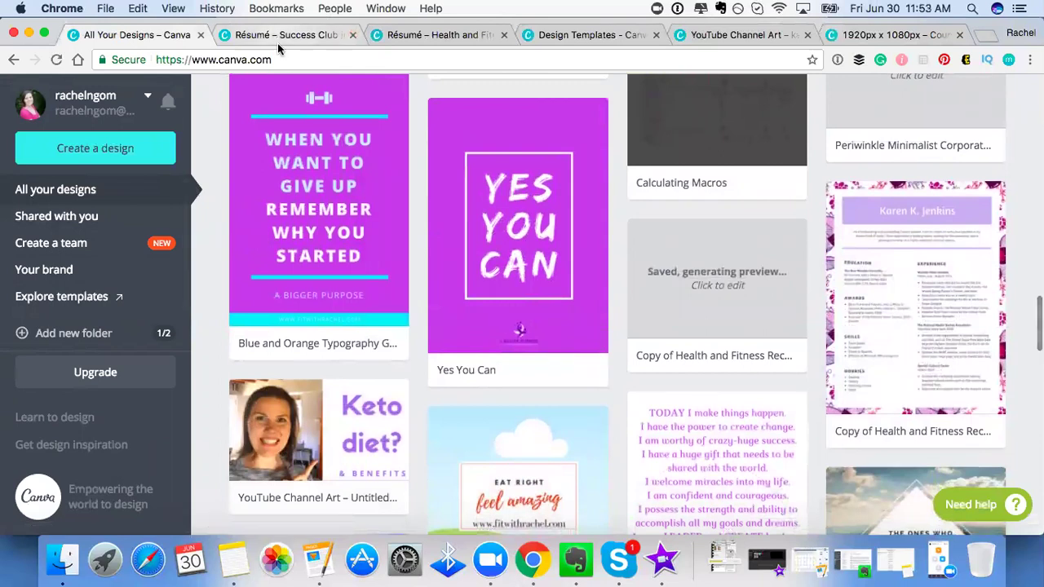
click(592, 40)
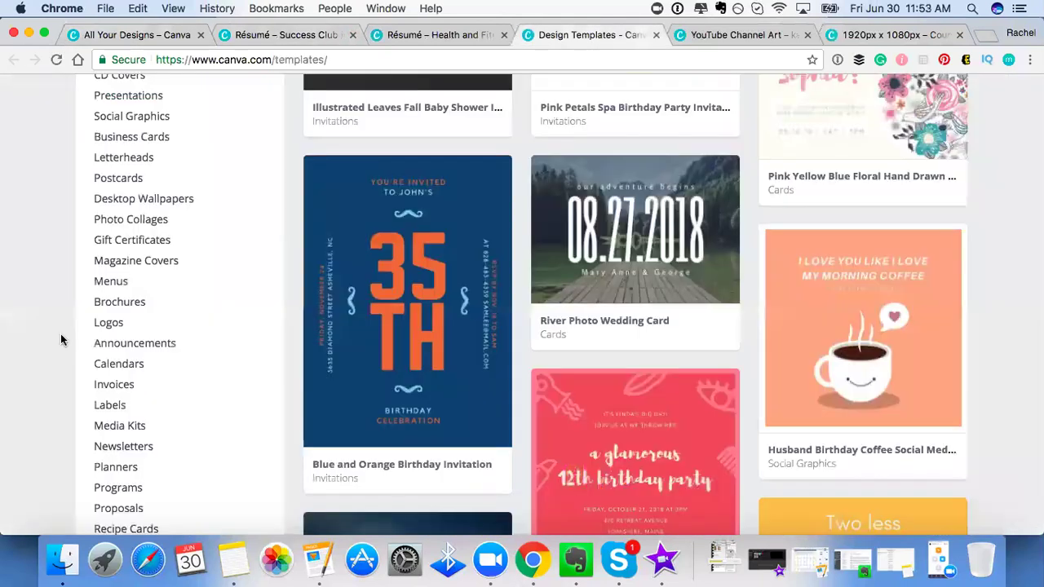
scroll(126, 310, up, 4)
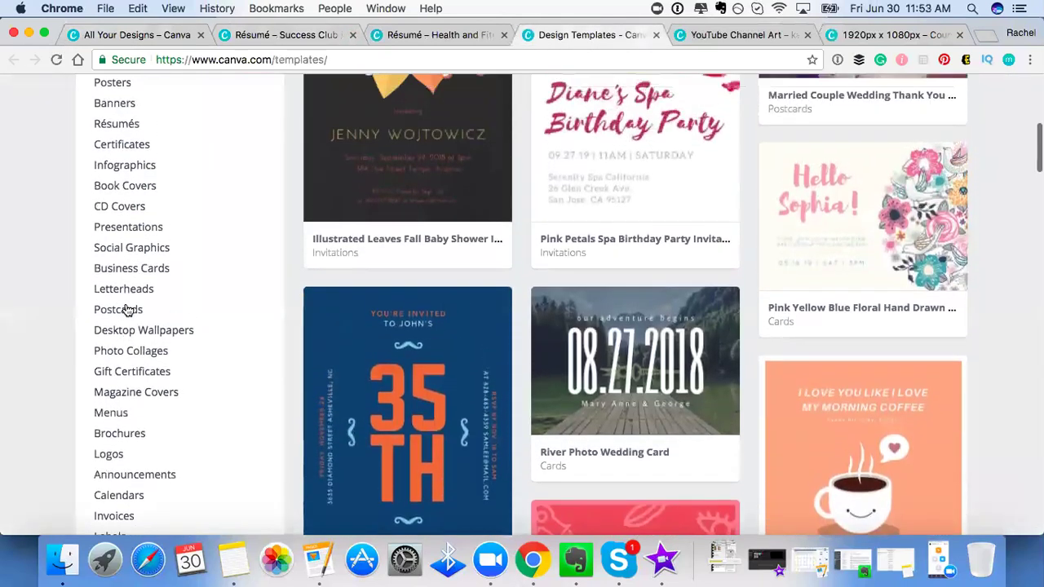
click(100, 257)
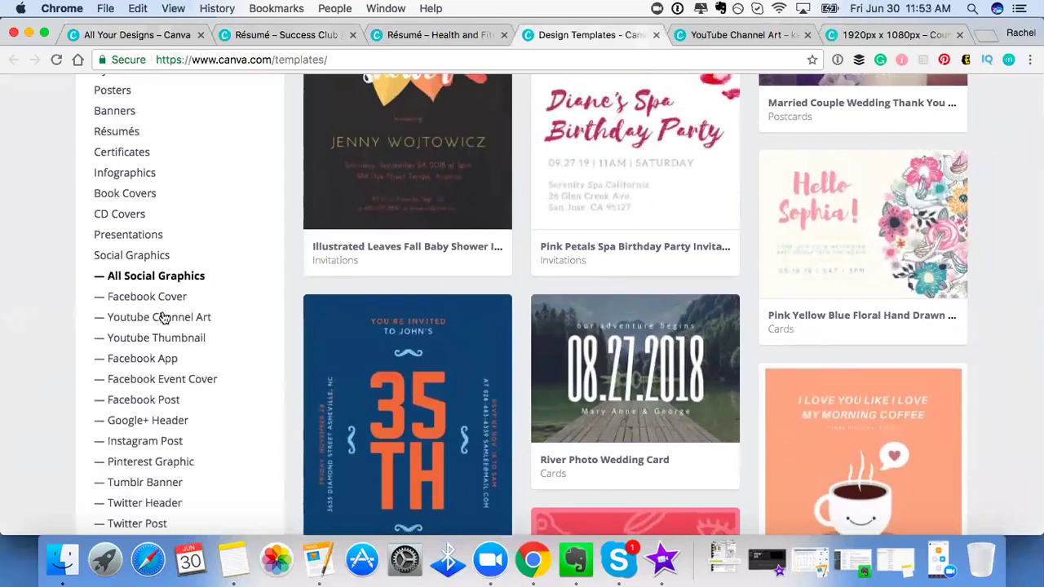
scroll(151, 310, down, 4)
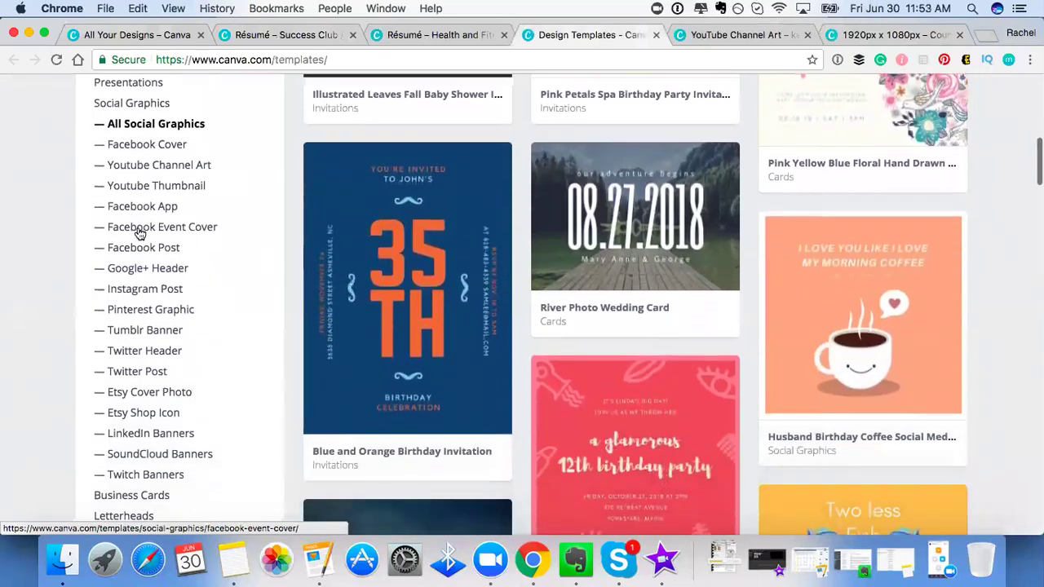
scroll(140, 235, up, 4)
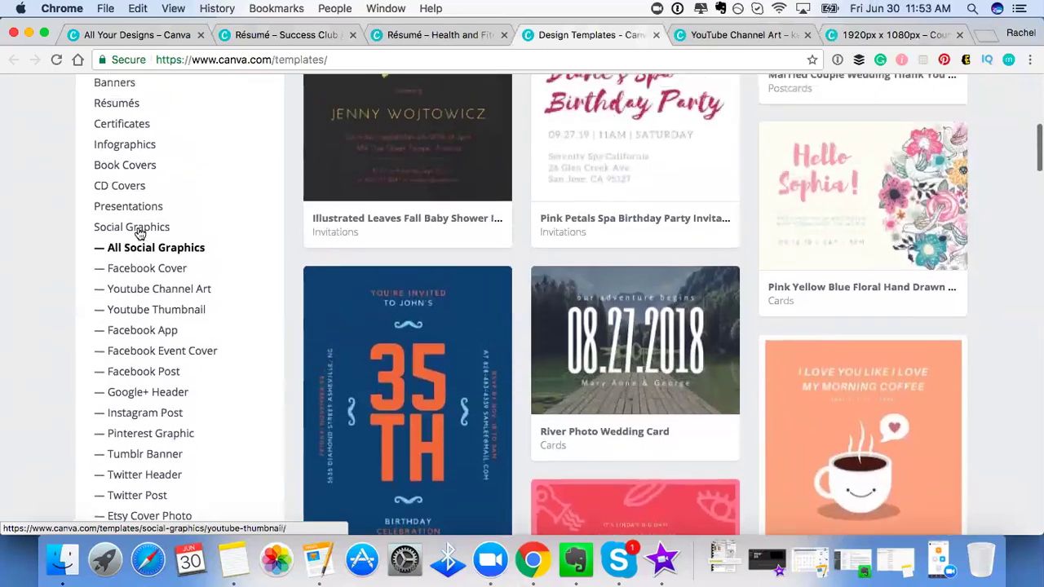
scroll(147, 236, down, 1)
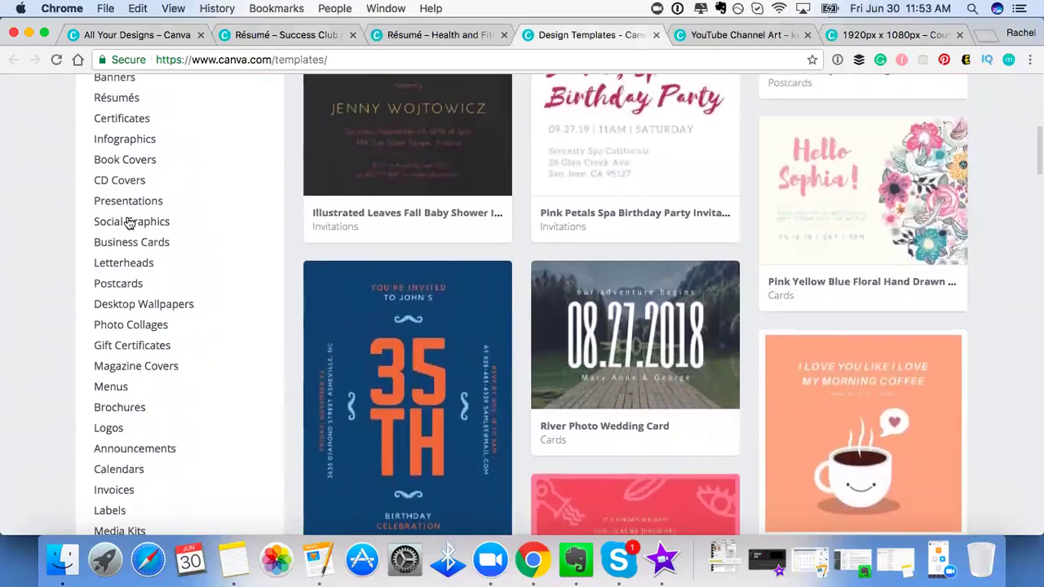
scroll(128, 222, down, 5)
scroll(128, 223, down, 3)
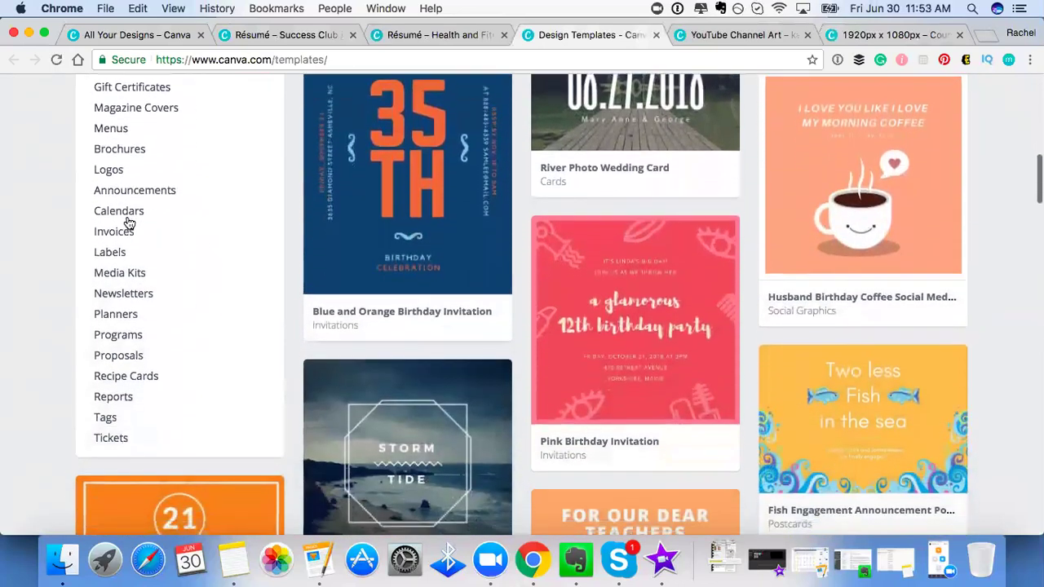
scroll(118, 323, up, 15)
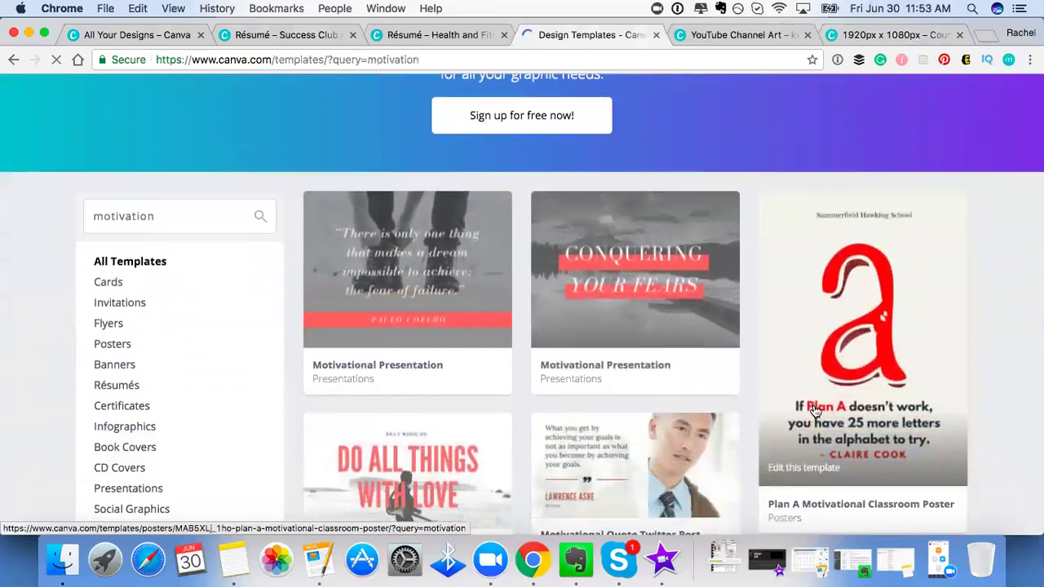
Scroll through the 'motivation' template search results.
scroll(814, 404, down, 7)
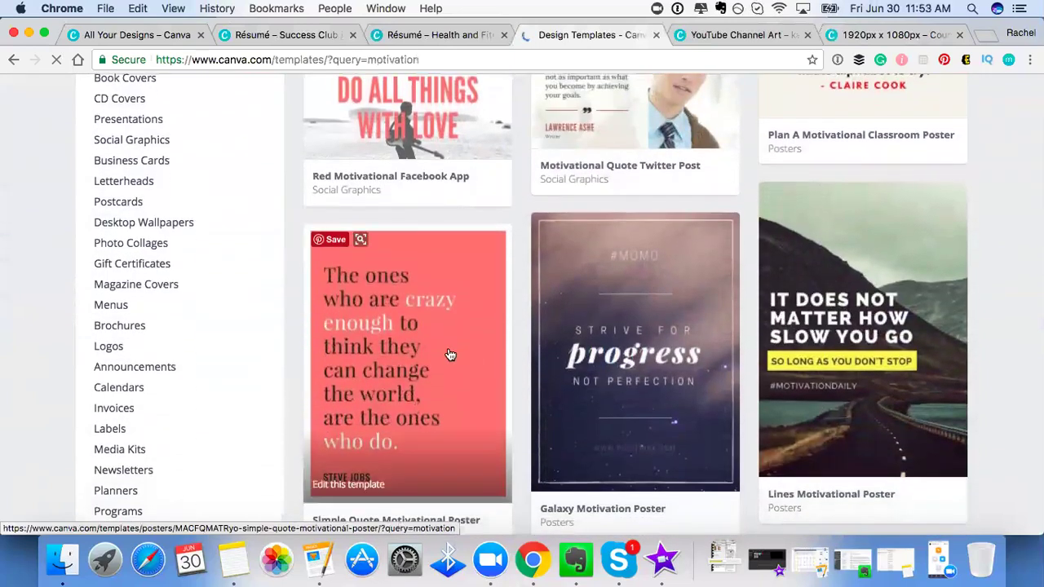
scroll(450, 354, down, 4)
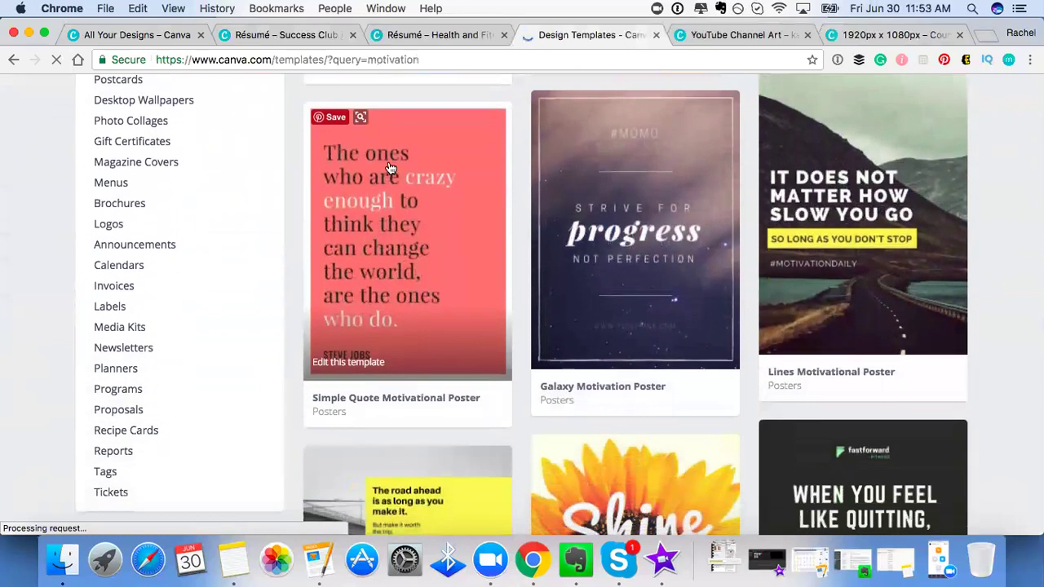
scroll(405, 292, down, 1)
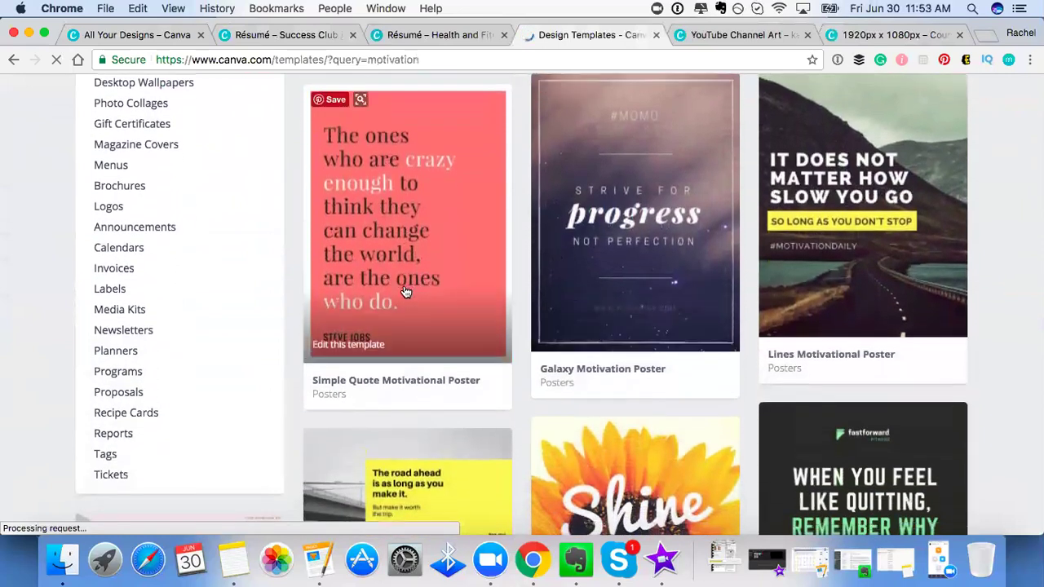
scroll(459, 326, up, 10)
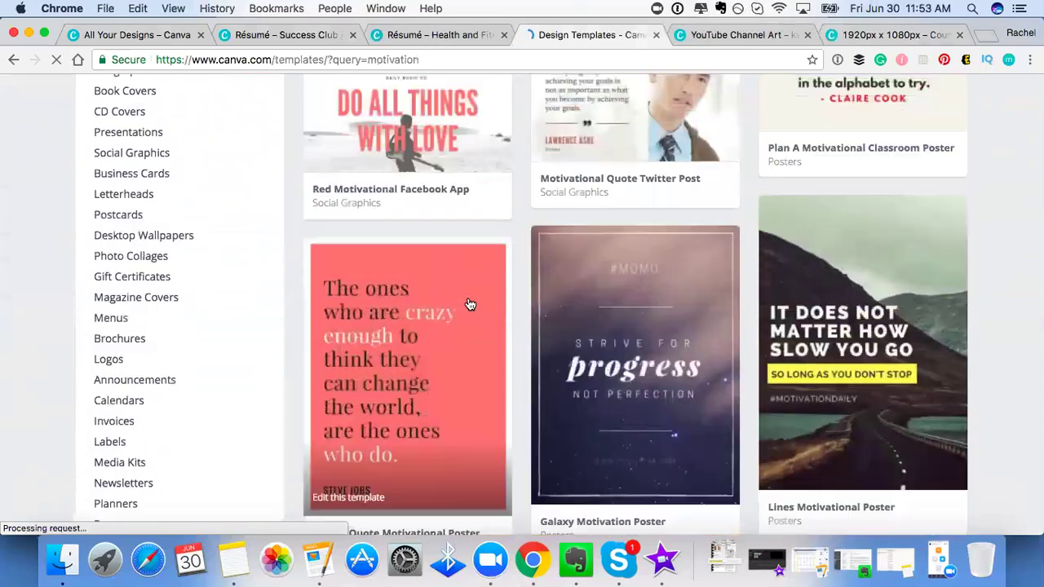
click(138, 37)
scroll(604, 354, down, 10)
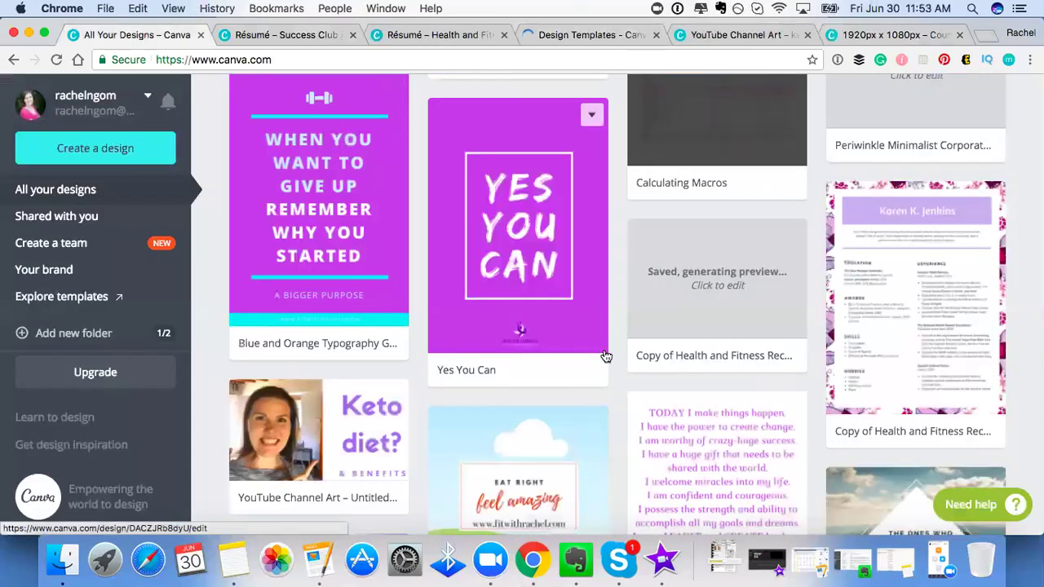
scroll(606, 356, down, 6)
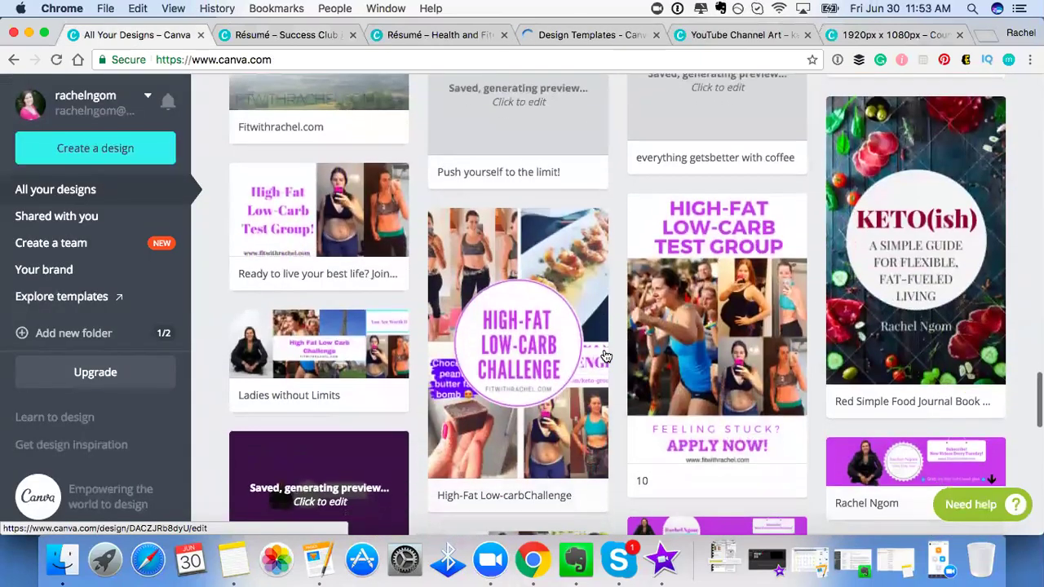
scroll(606, 356, down, 2)
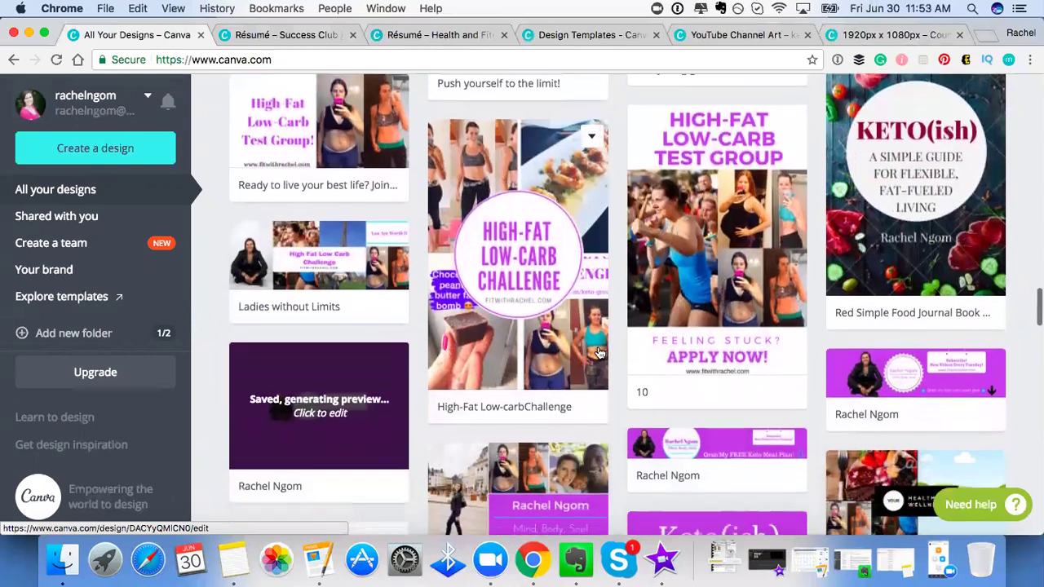
scroll(599, 352, up, 2)
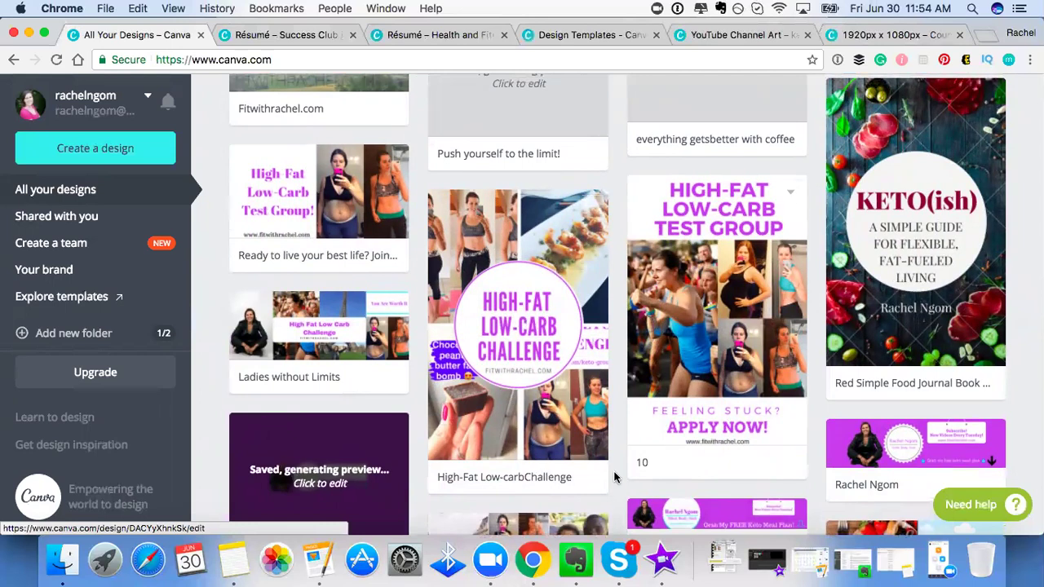
scroll(615, 477, down, 9)
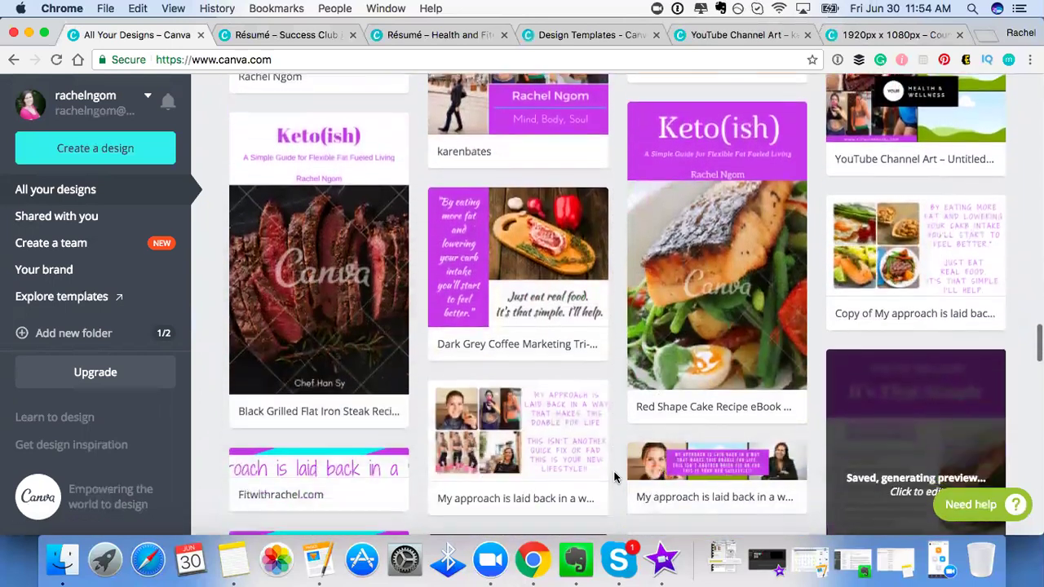
scroll(615, 477, down, 8)
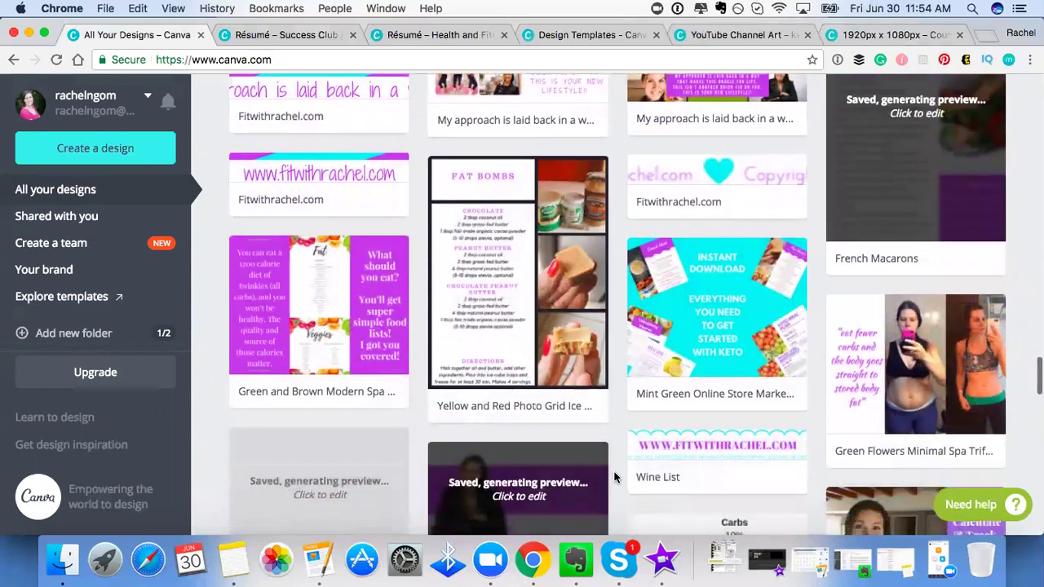
scroll(615, 477, down, 10)
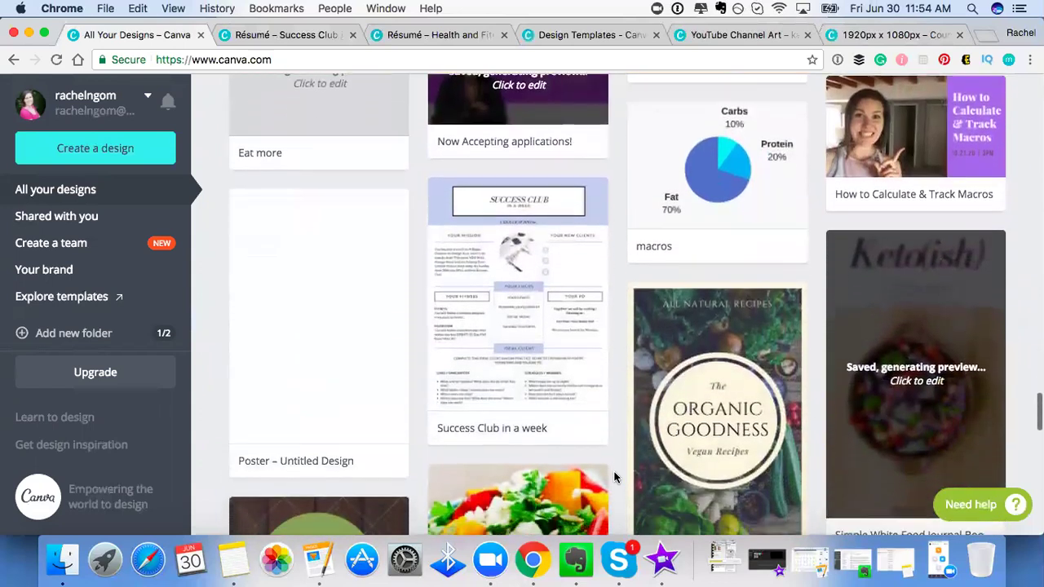
scroll(615, 477, down, 10)
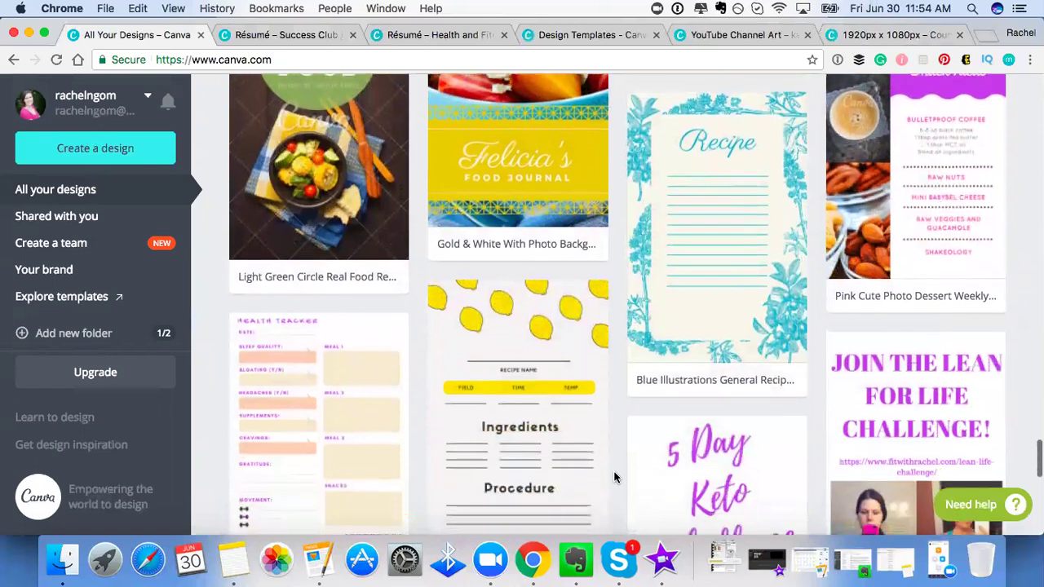
scroll(615, 477, down, 10)
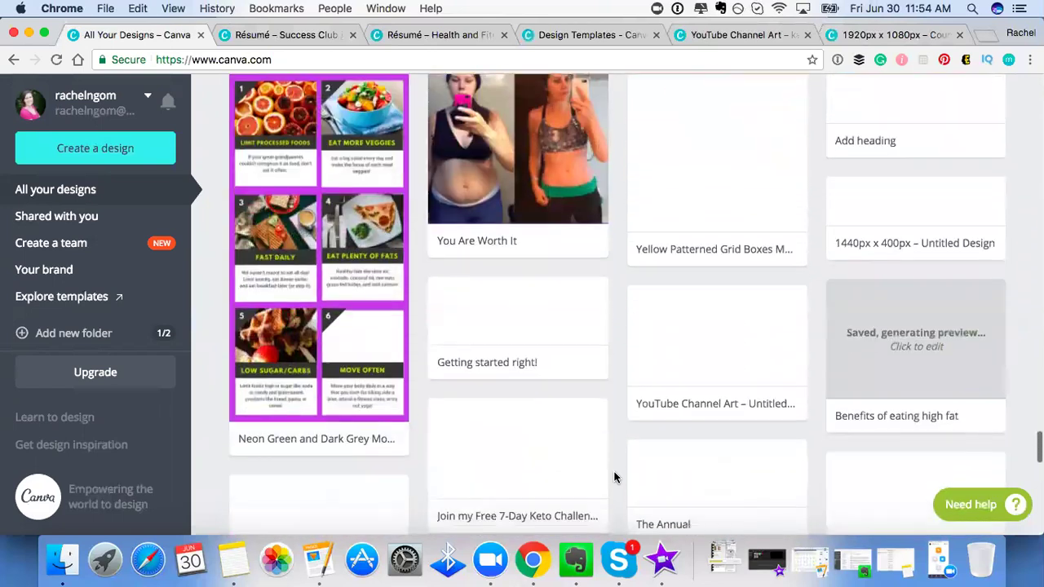
scroll(615, 477, up, 4)
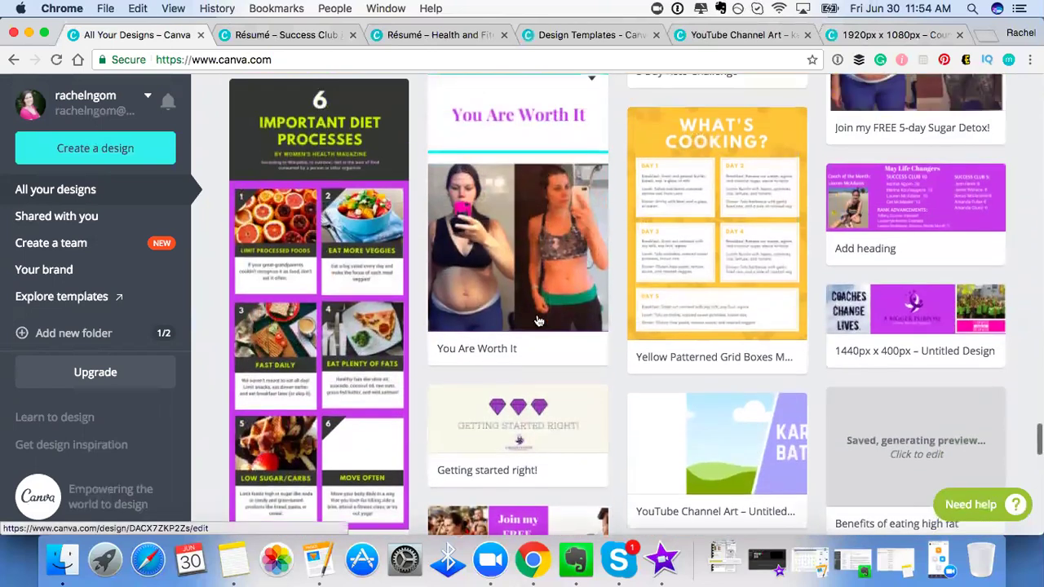
scroll(561, 266, down, 9)
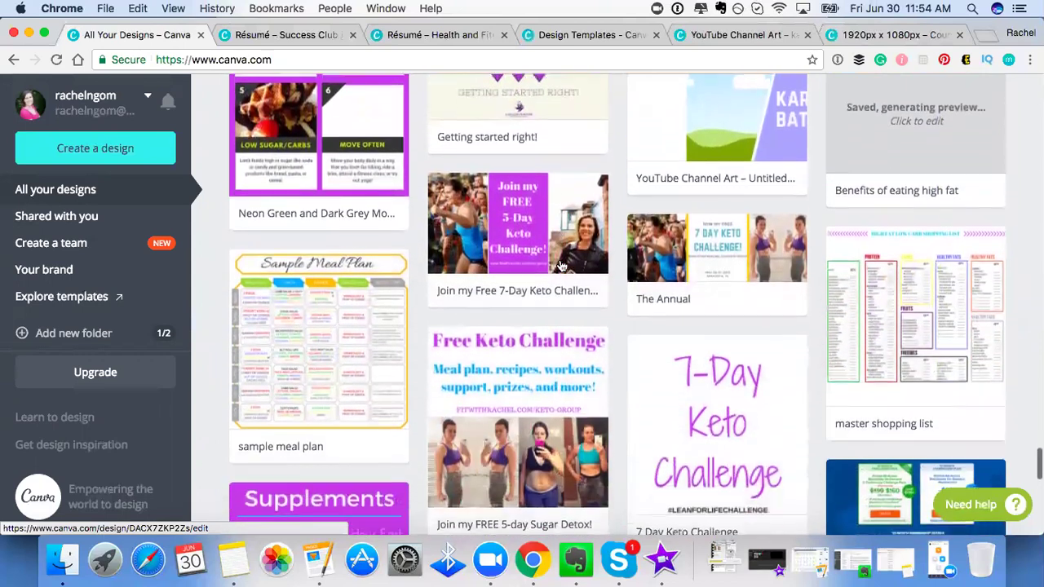
scroll(562, 266, down, 8)
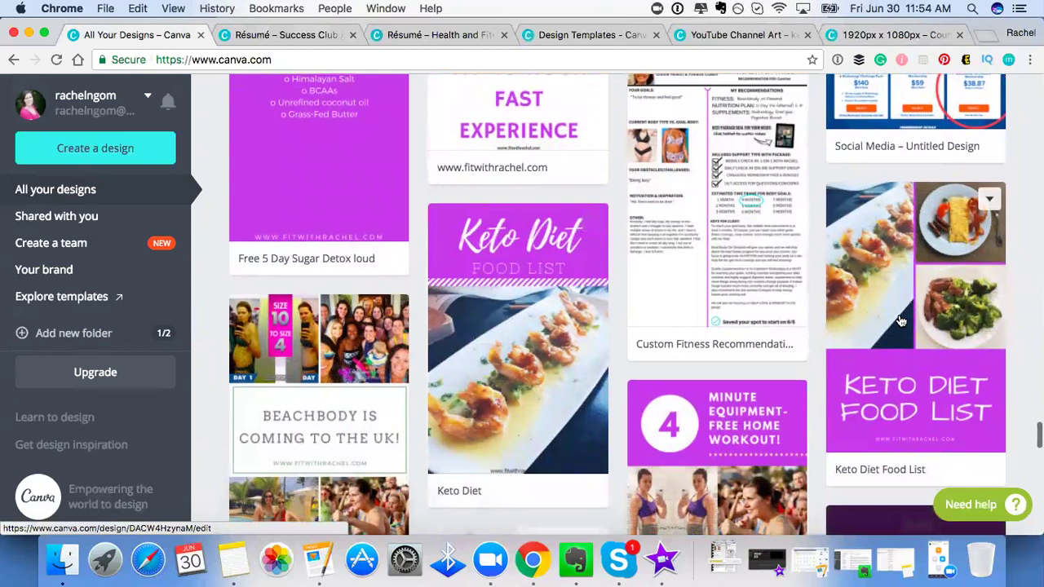
scroll(922, 294, down, 1)
scroll(898, 351, down, 8)
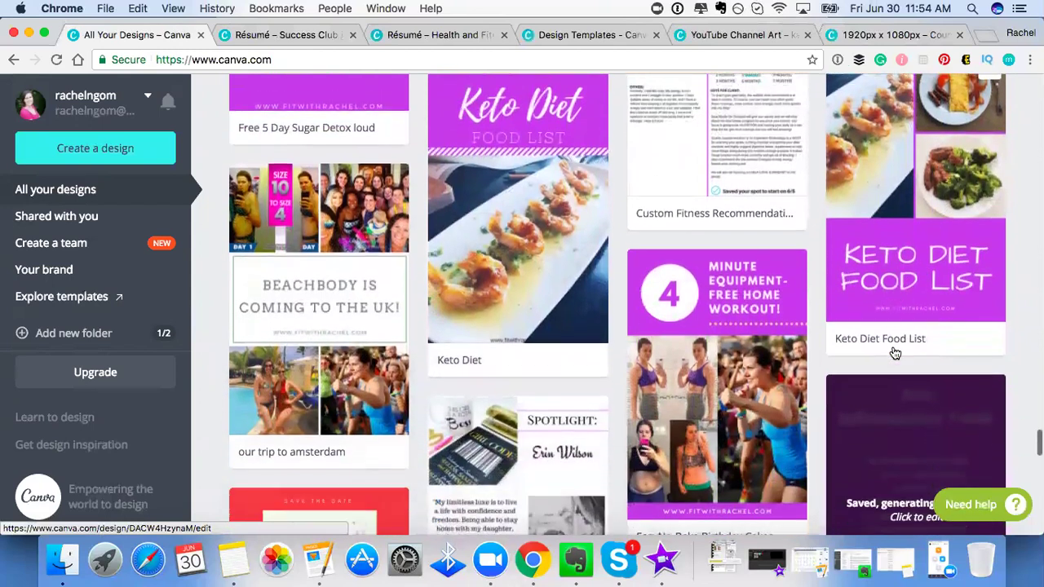
scroll(895, 352, down, 10)
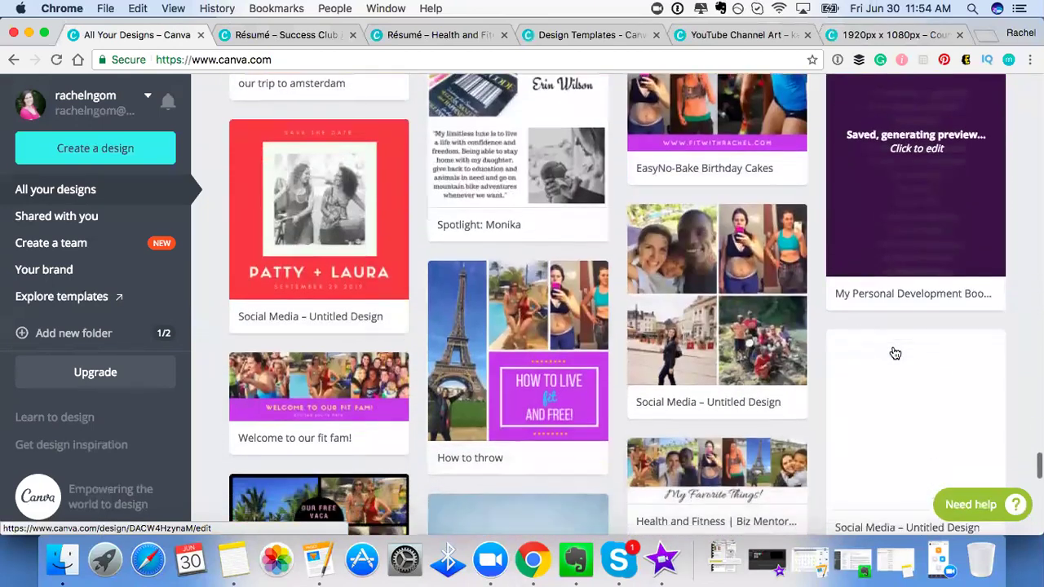
scroll(894, 353, down, 4)
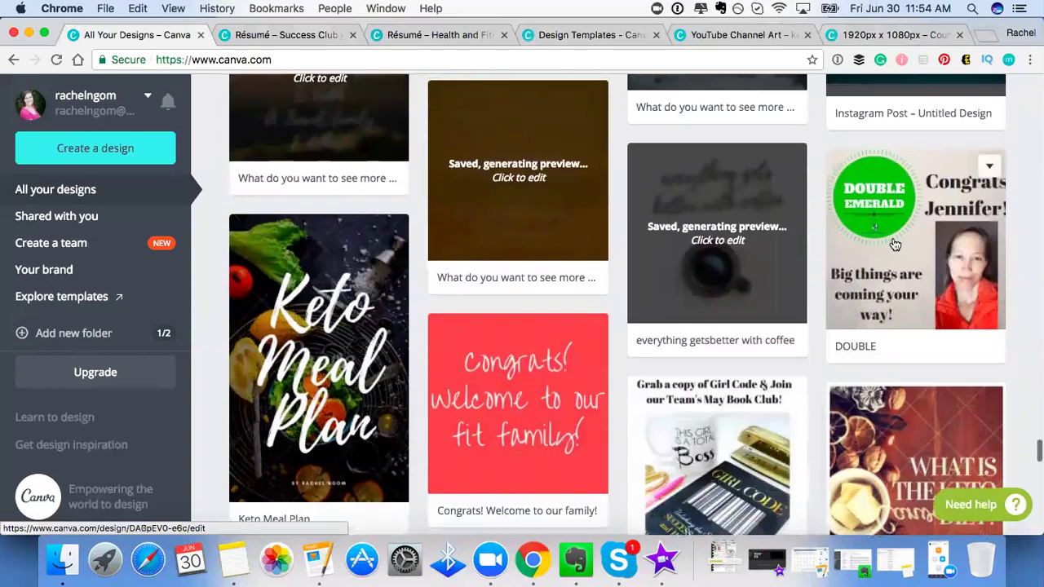
scroll(795, 389, down, 5)
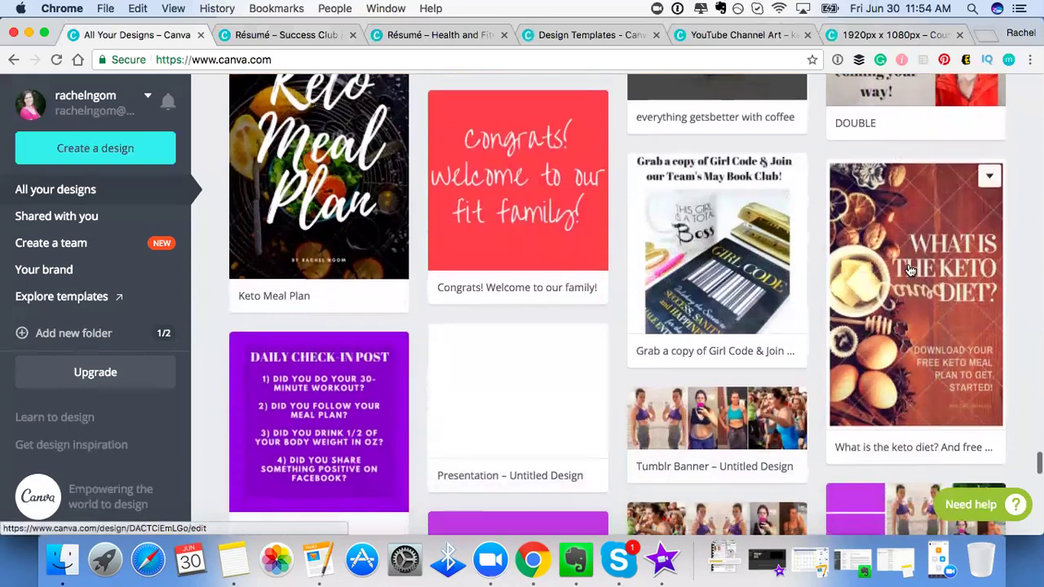
scroll(911, 271, down, 1)
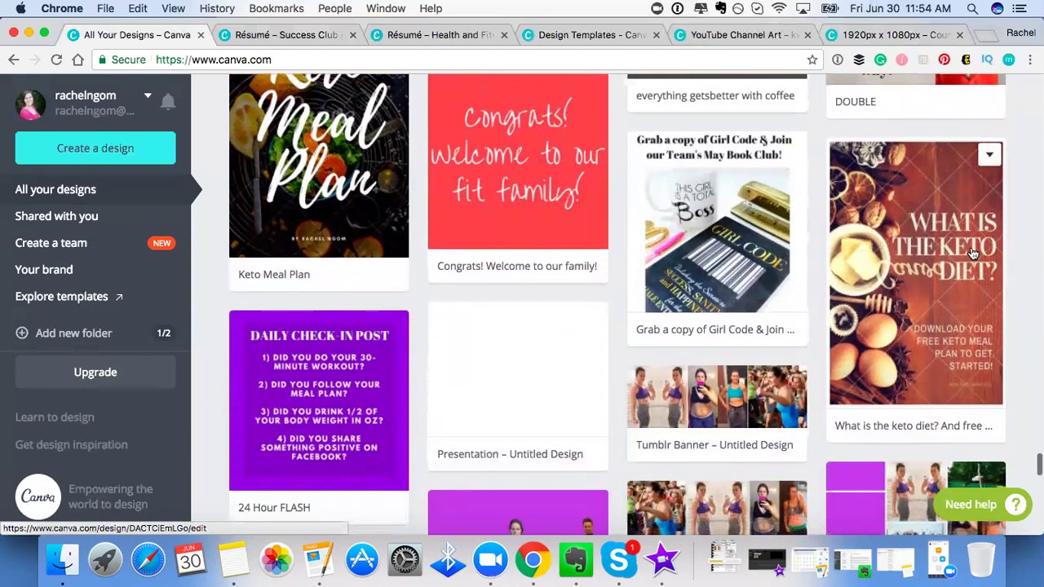
scroll(973, 254, down, 8)
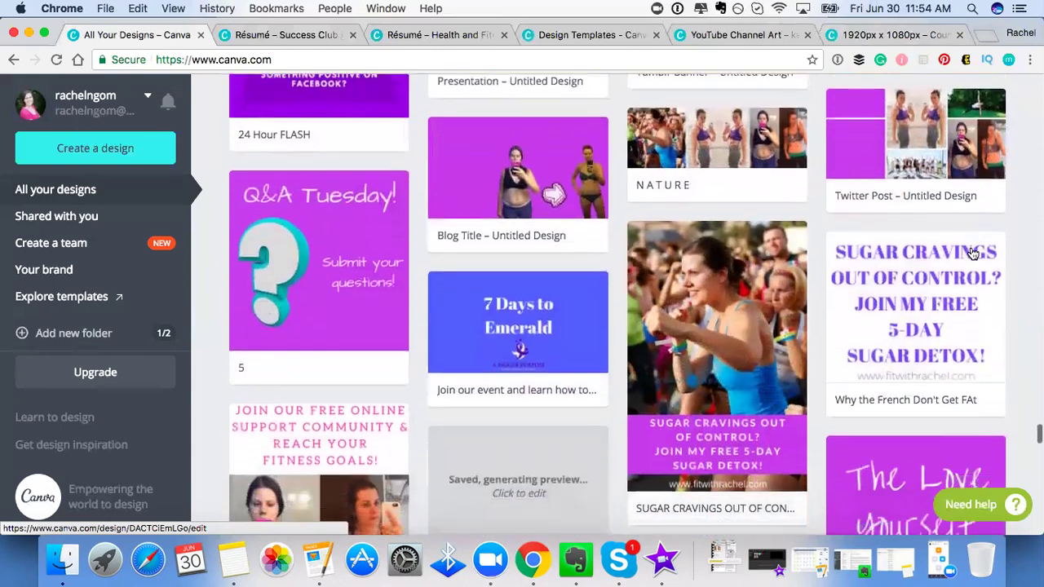
scroll(973, 254, down, 20)
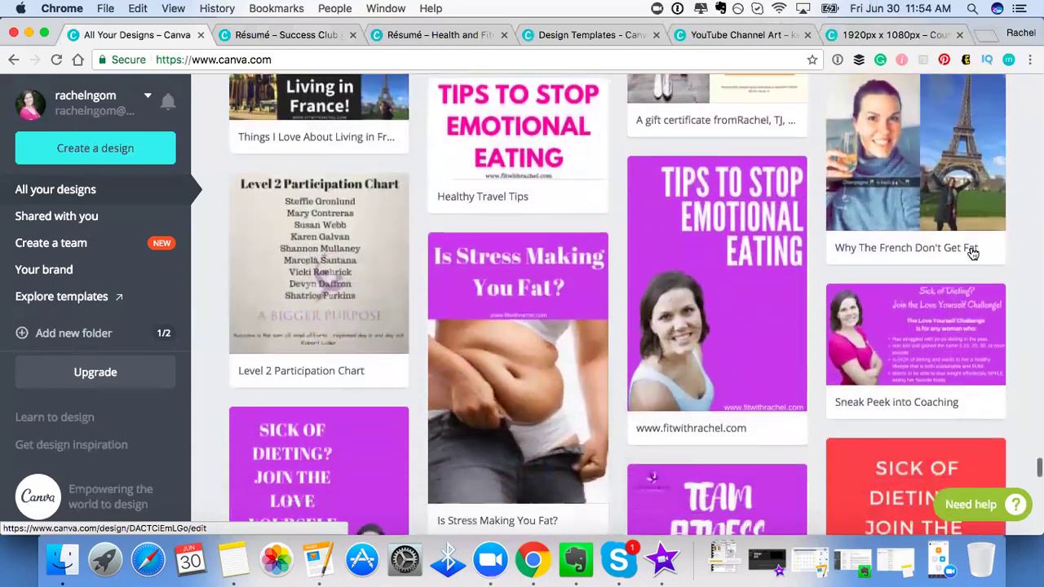
scroll(972, 254, down, 15)
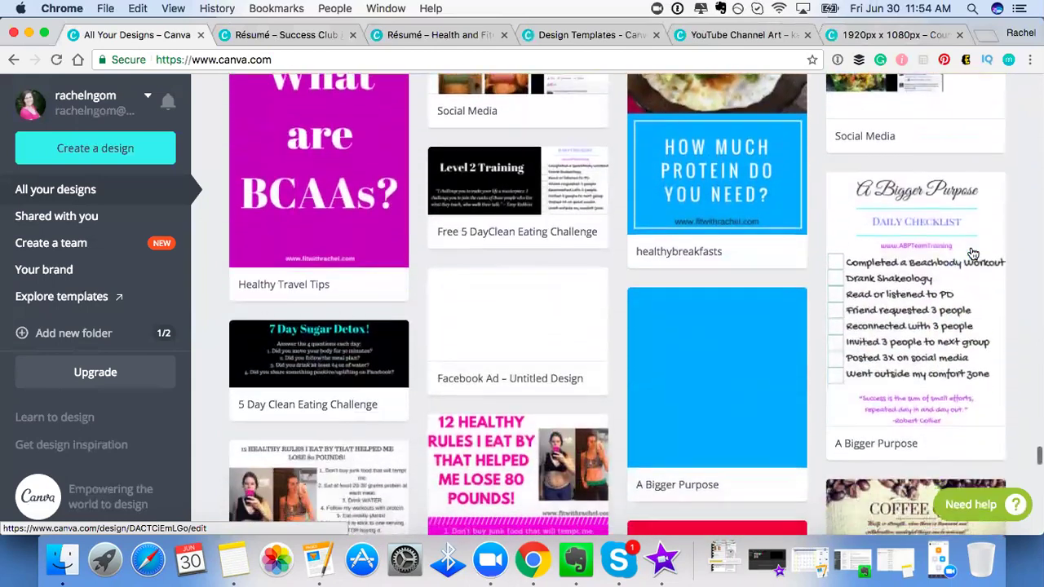
scroll(973, 254, down, 15)
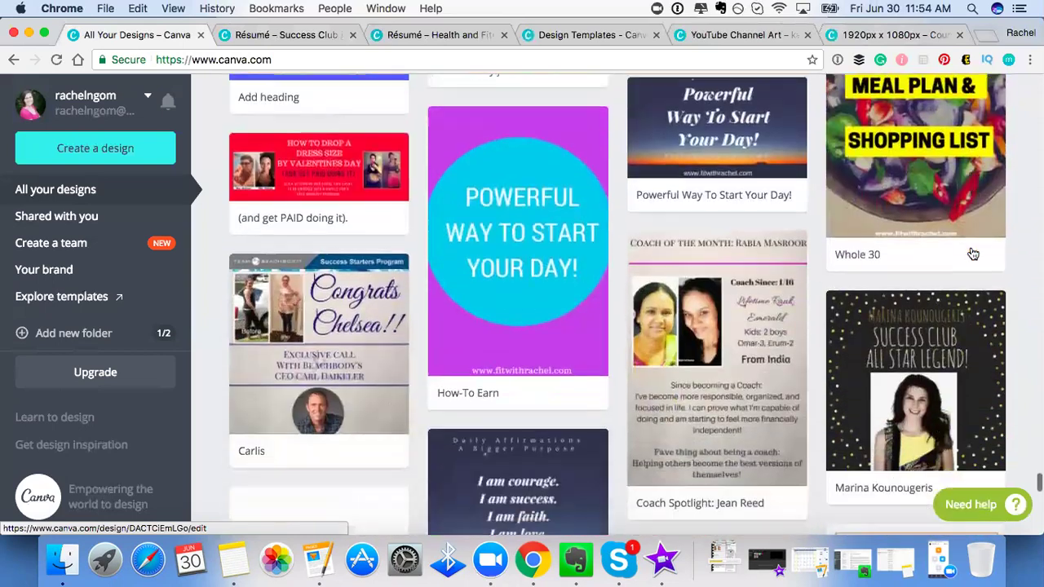
scroll(972, 254, down, 14)
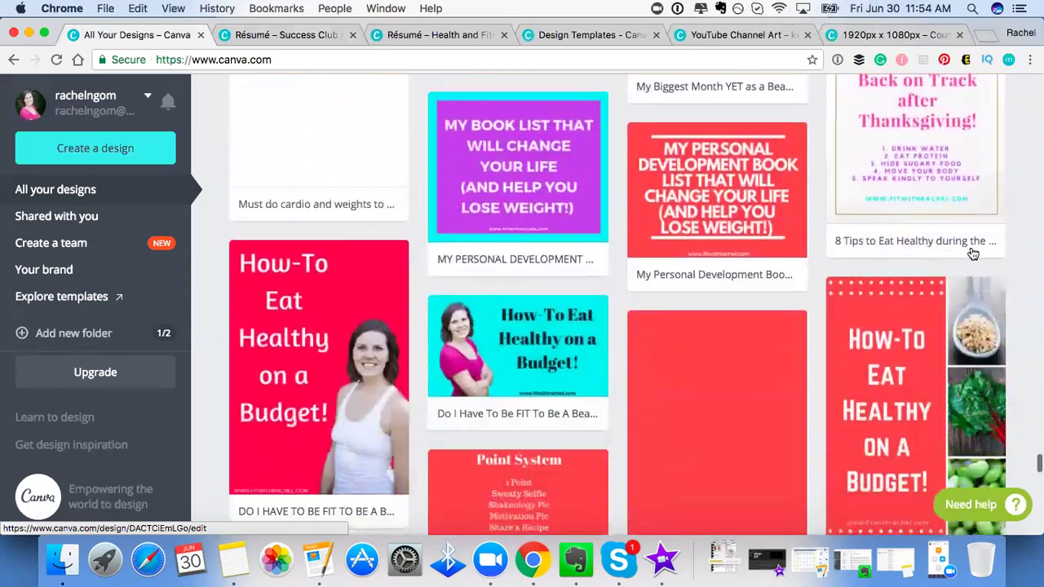
scroll(972, 253, down, 5)
scroll(972, 253, up, 20)
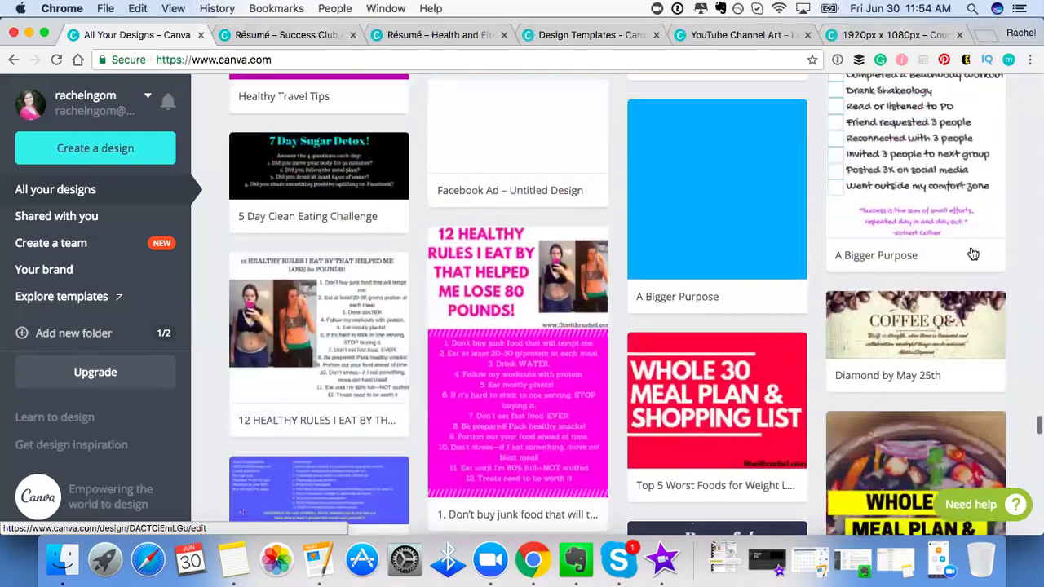
scroll(972, 254, up, 6)
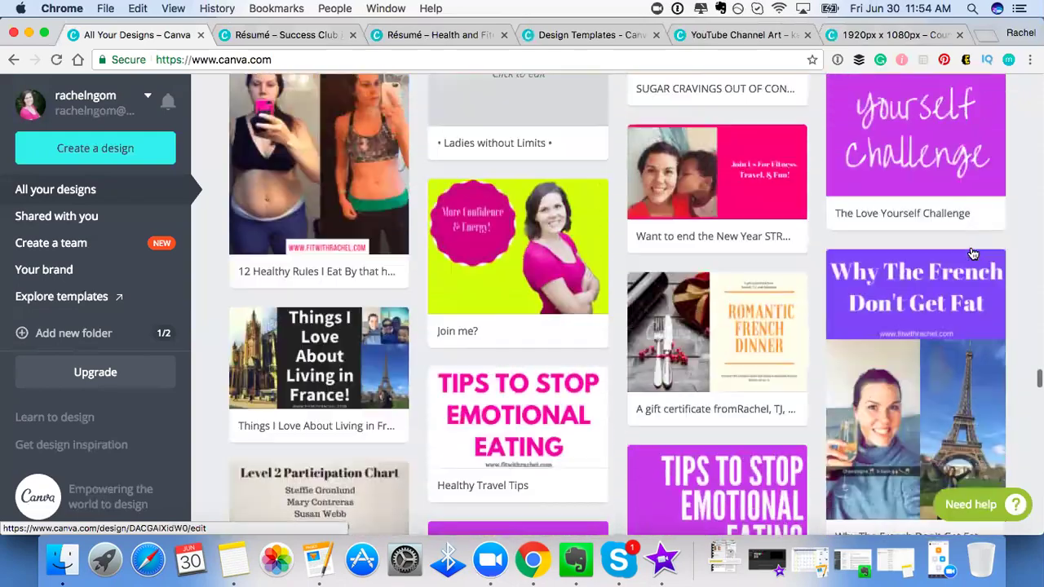
scroll(972, 254, up, 3)
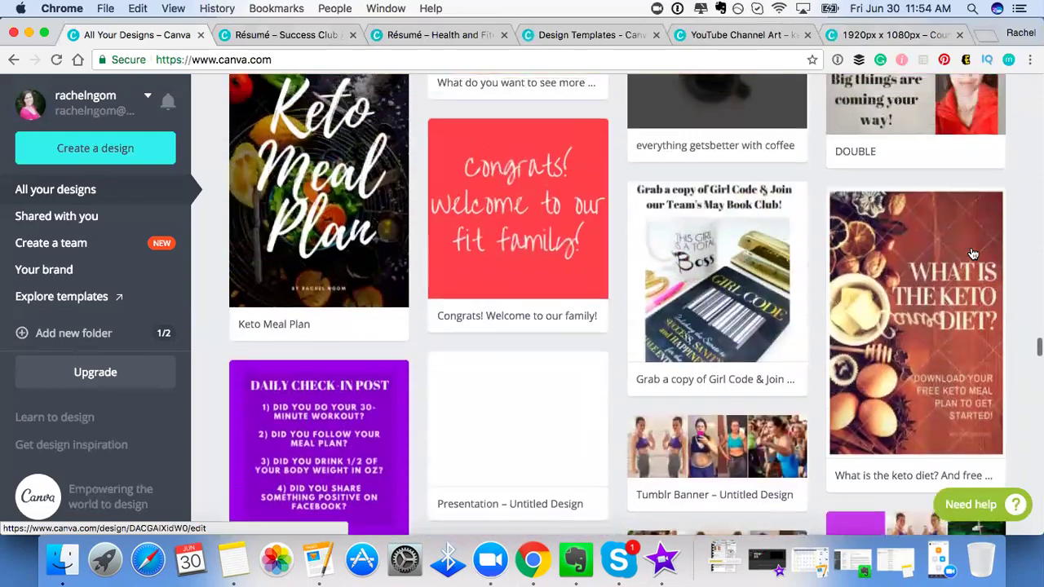
scroll(972, 254, up, 15)
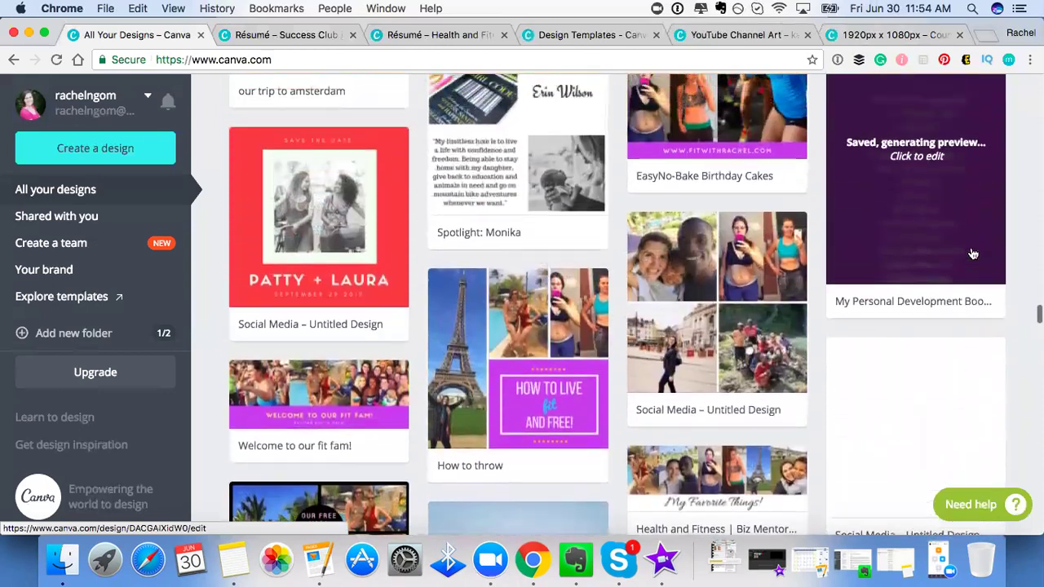
scroll(973, 254, up, 12)
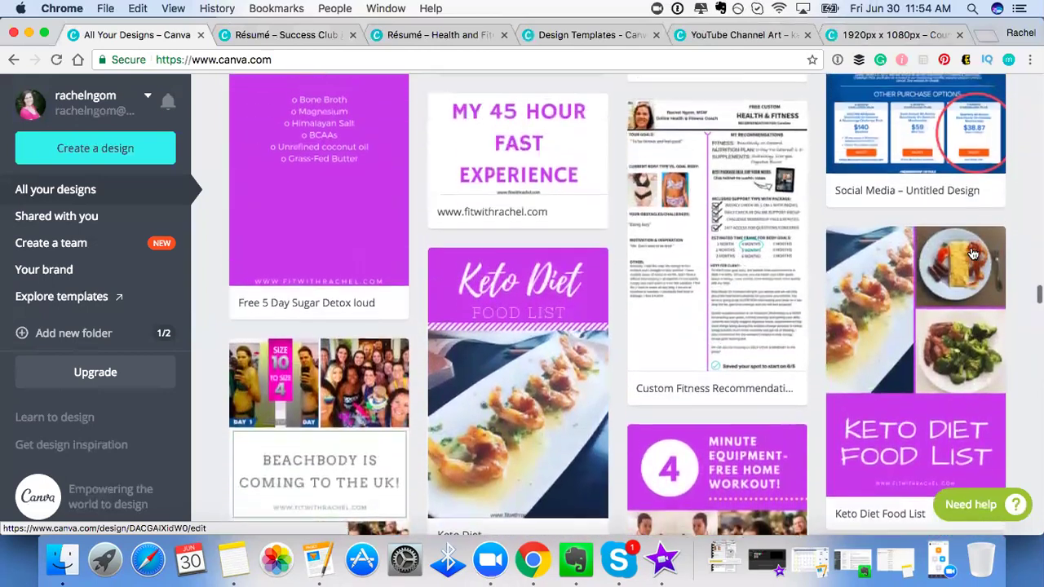
scroll(972, 254, up, 10)
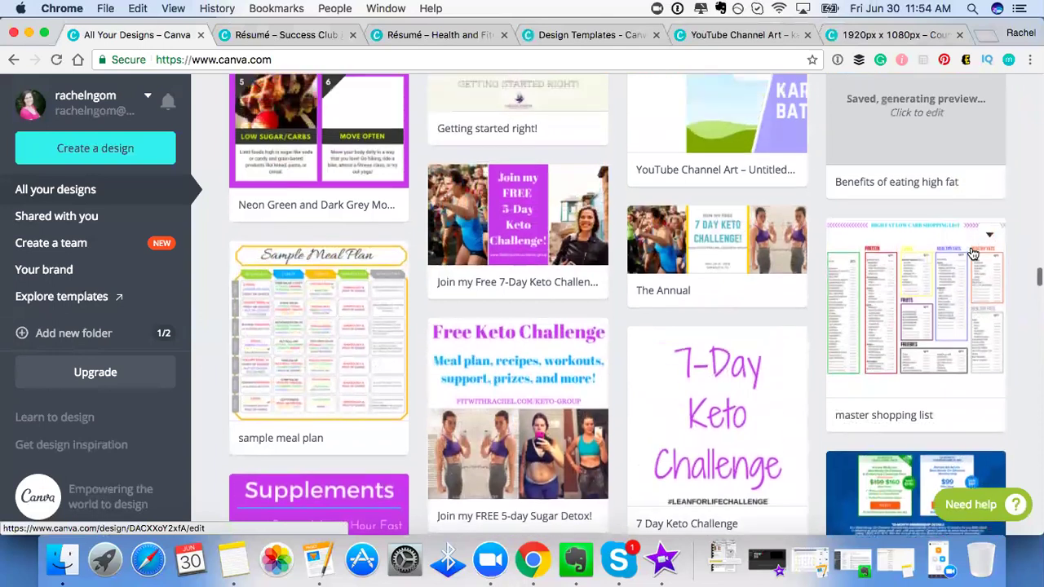
scroll(972, 254, up, 8)
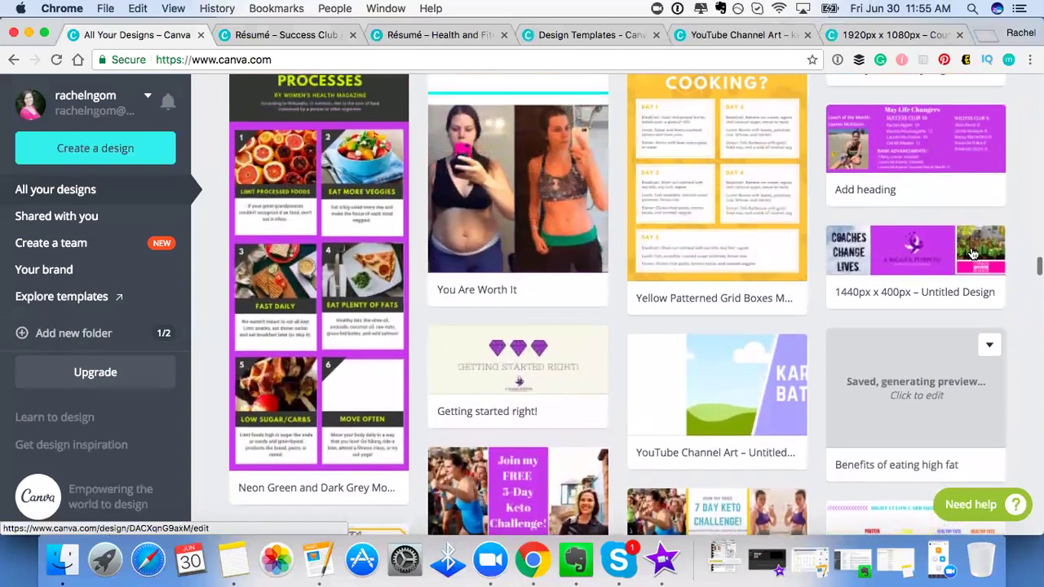
scroll(972, 253, up, 10)
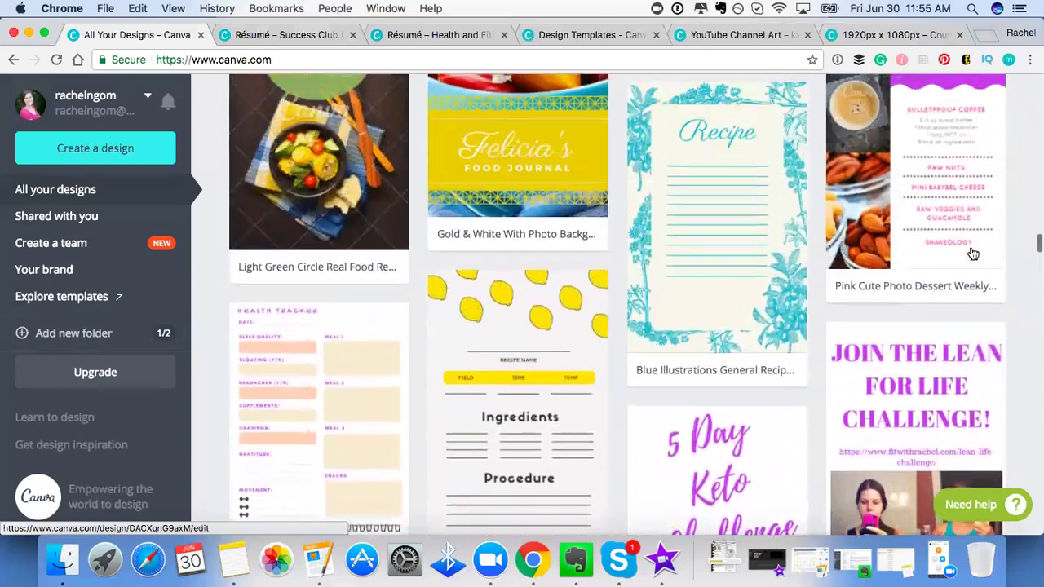
scroll(972, 253, up, 10)
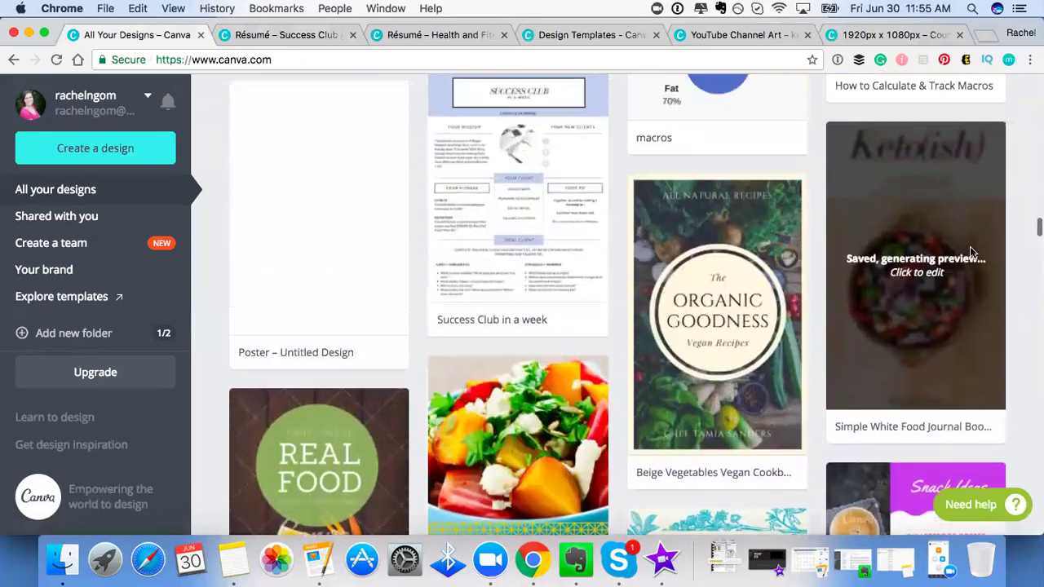
scroll(972, 254, up, 10)
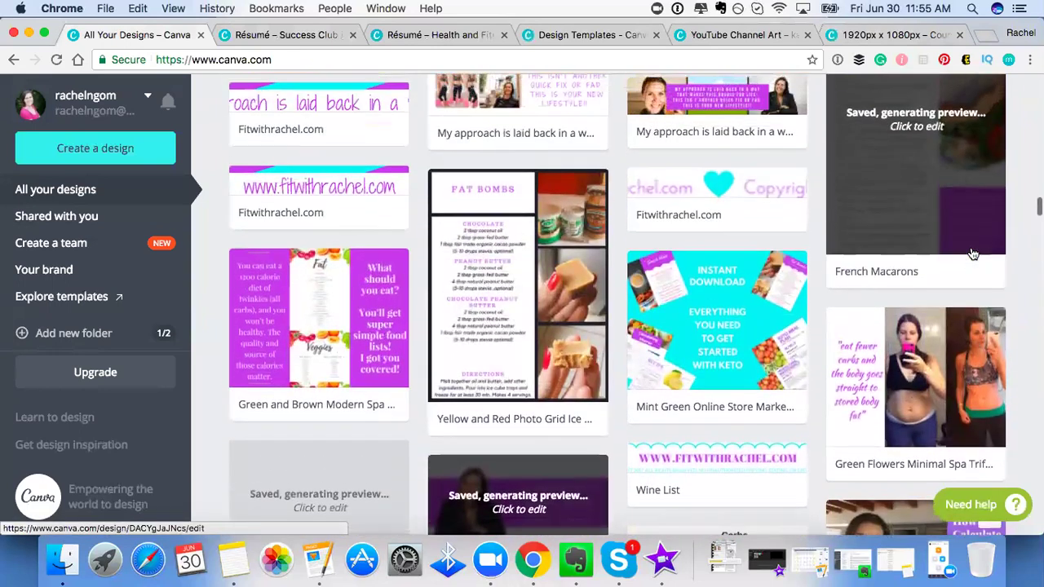
scroll(562, 317, up, 1)
Open the Yellow and Red Photo Grid Ice Cream Menu and scroll the Uploads library.
click(559, 315)
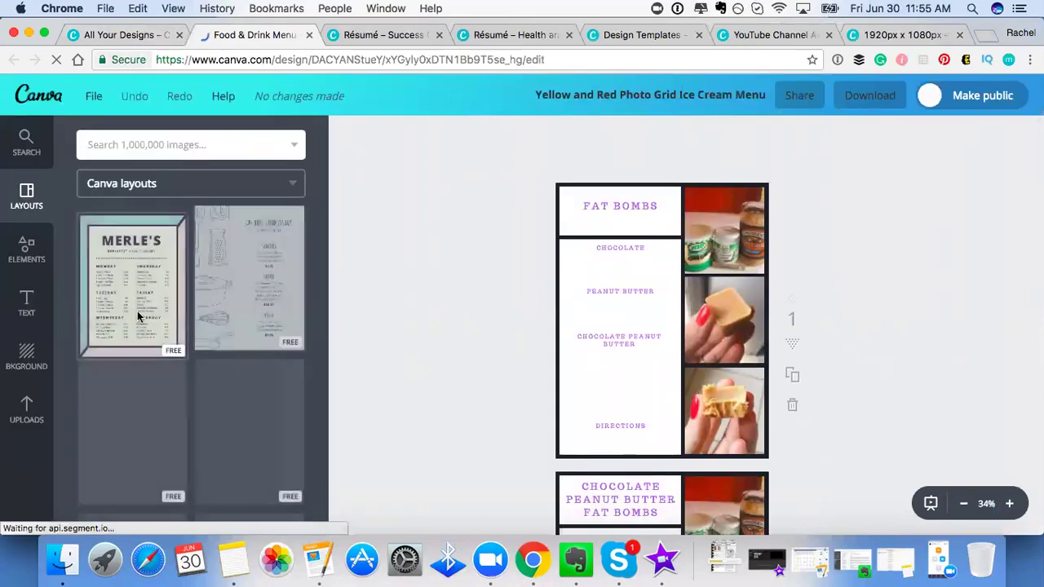
click(26, 410)
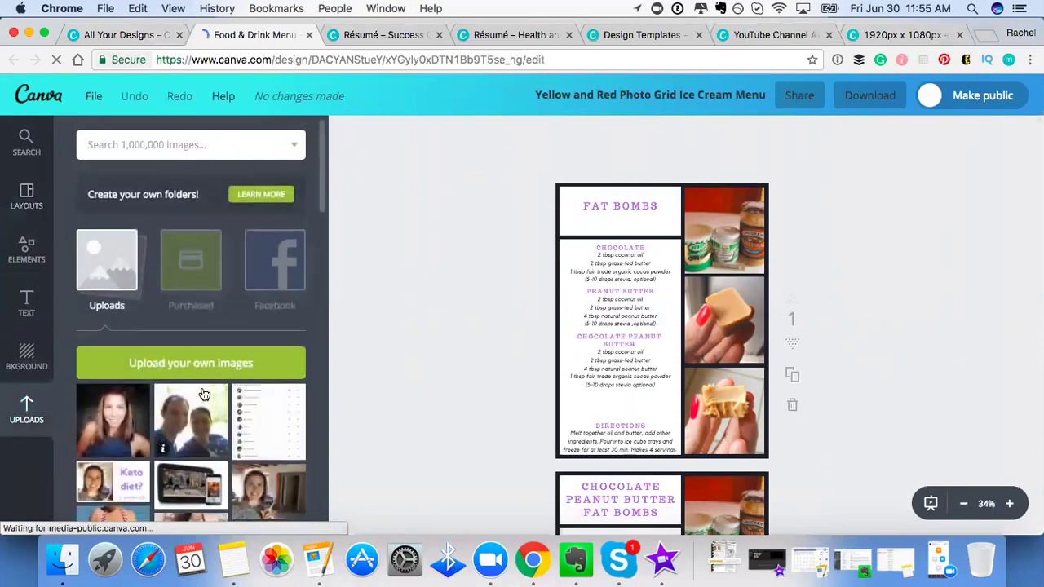
scroll(204, 395, down, 15)
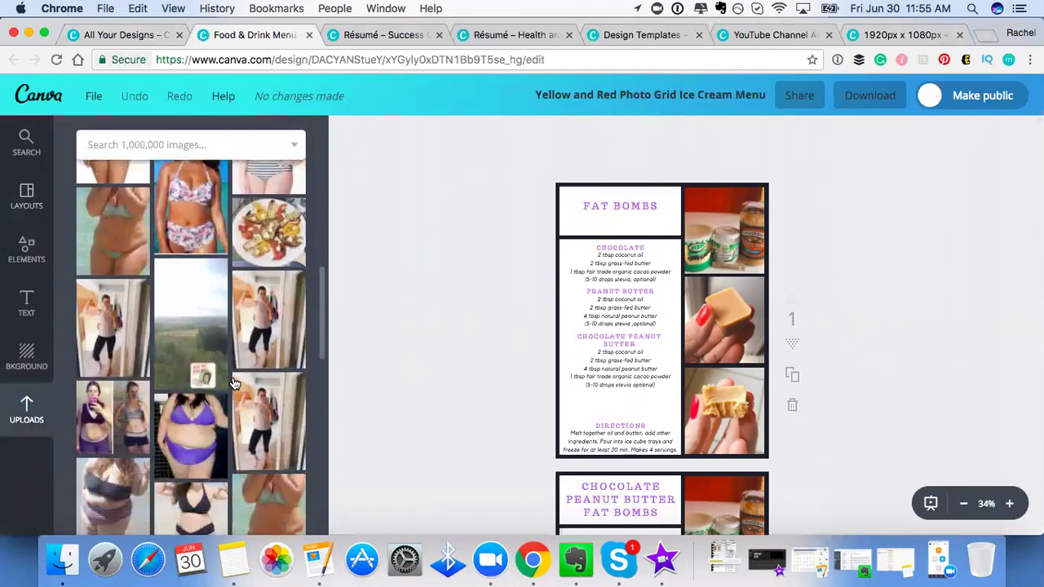
scroll(232, 384, down, 10)
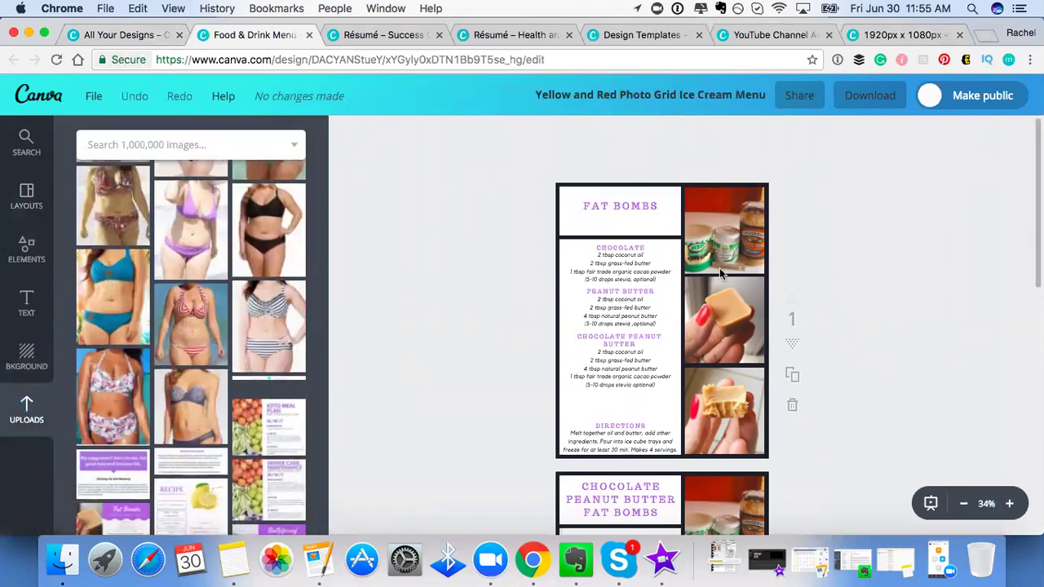
scroll(903, 261, down, 10)
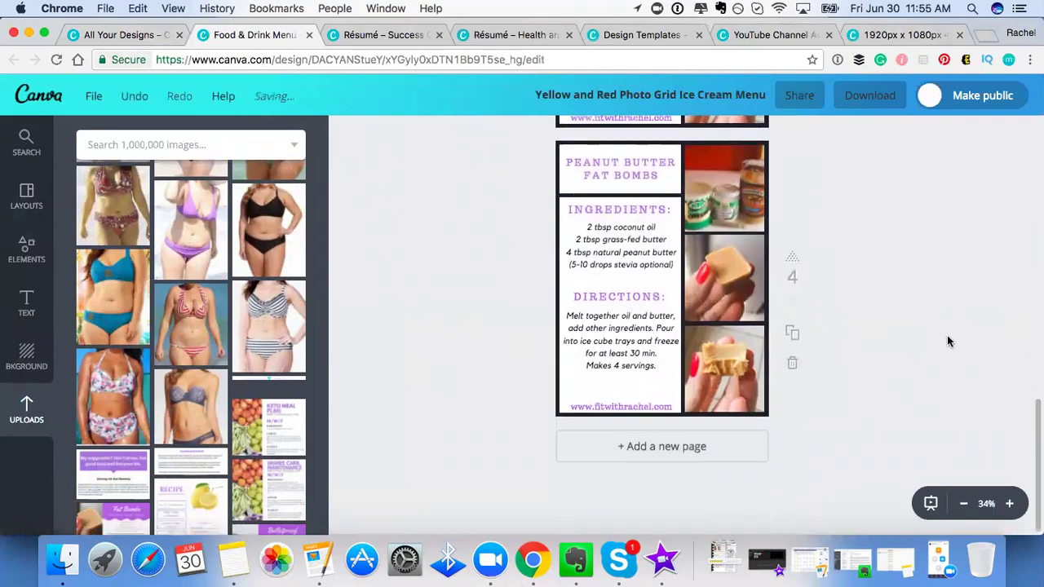
Drop the uploaded chocolate fat bomb image into page 4's bottom-right photo frame.
scroll(196, 310, down, 15)
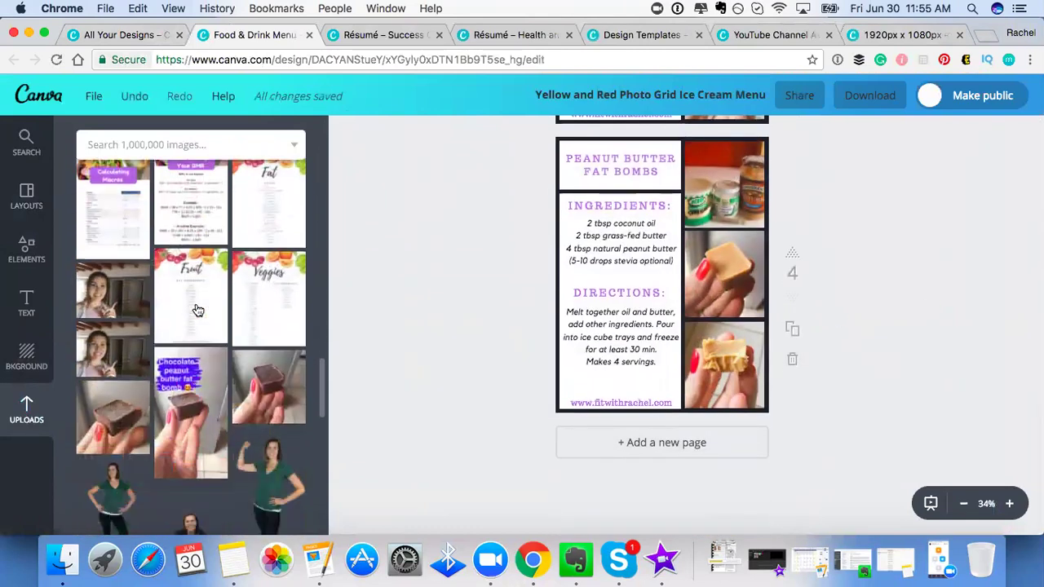
click(702, 351)
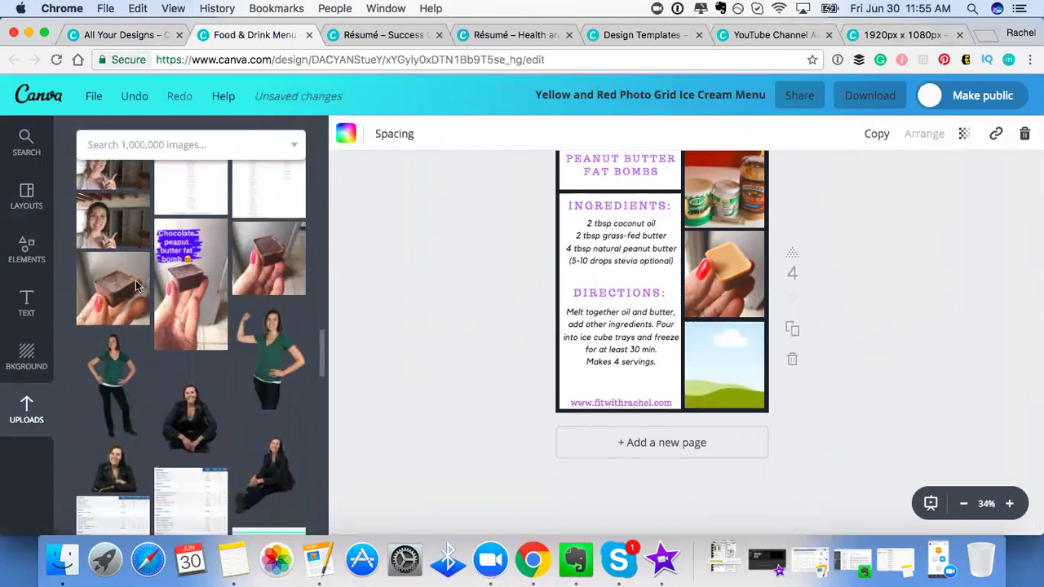
drag(135, 280, 728, 336)
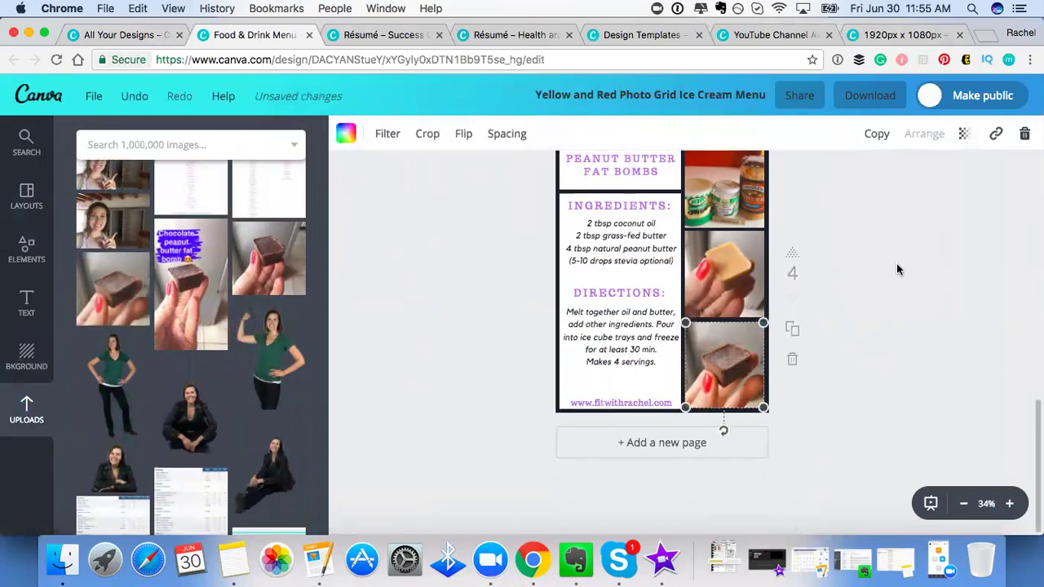
click(897, 270)
scroll(896, 269, up, 4)
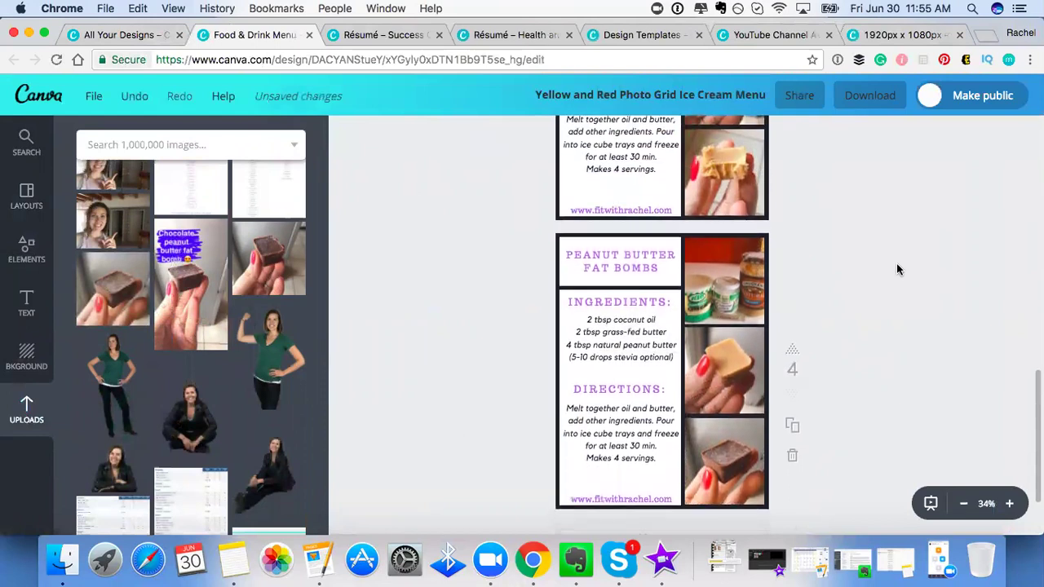
scroll(897, 269, down, 2)
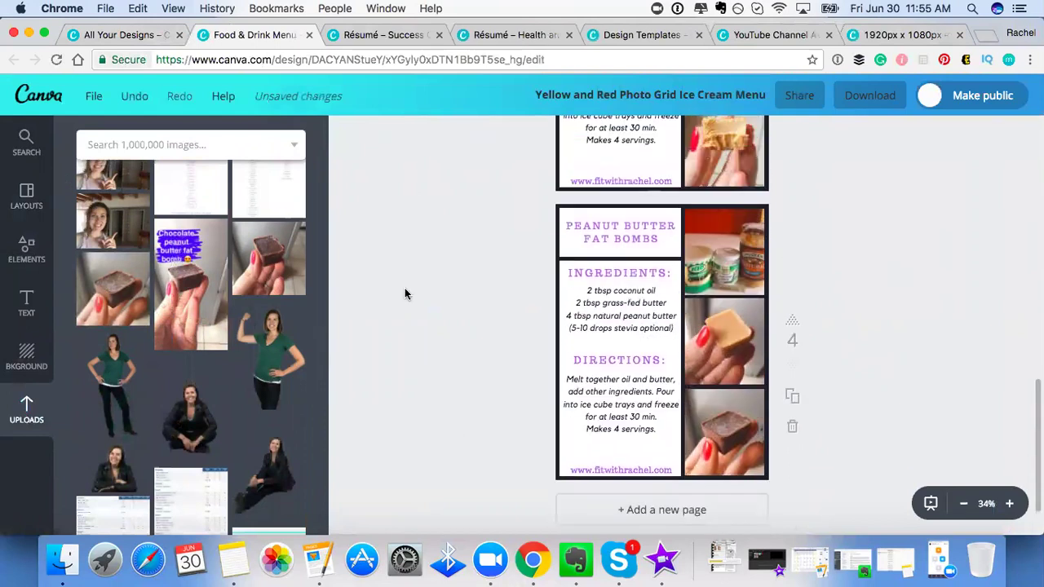
scroll(404, 288, up, 10)
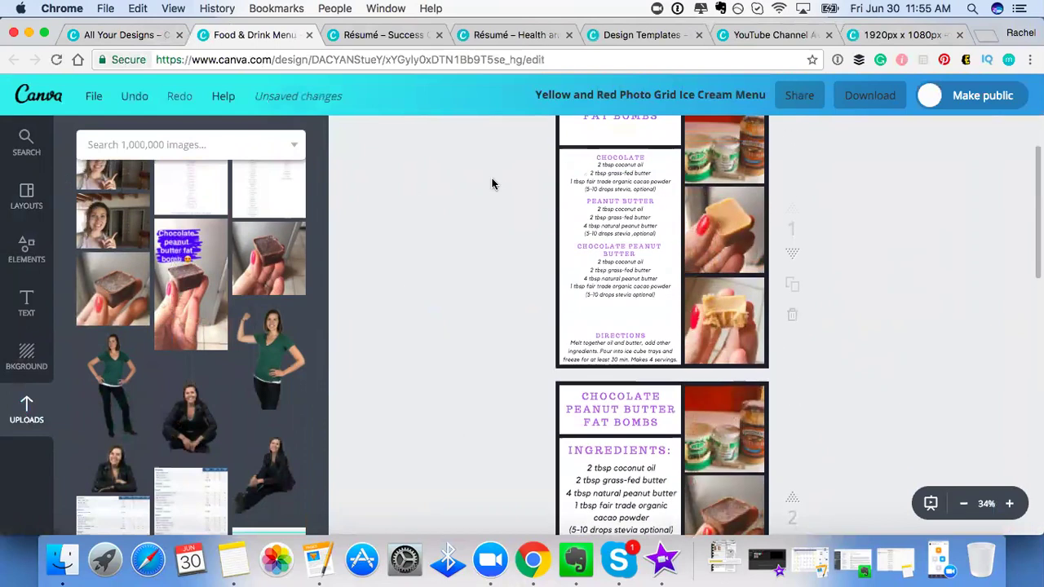
Close the Ice Cream Menu tab, confirm Leave, and scroll up to the Create a design banner.
click(309, 35)
click(634, 213)
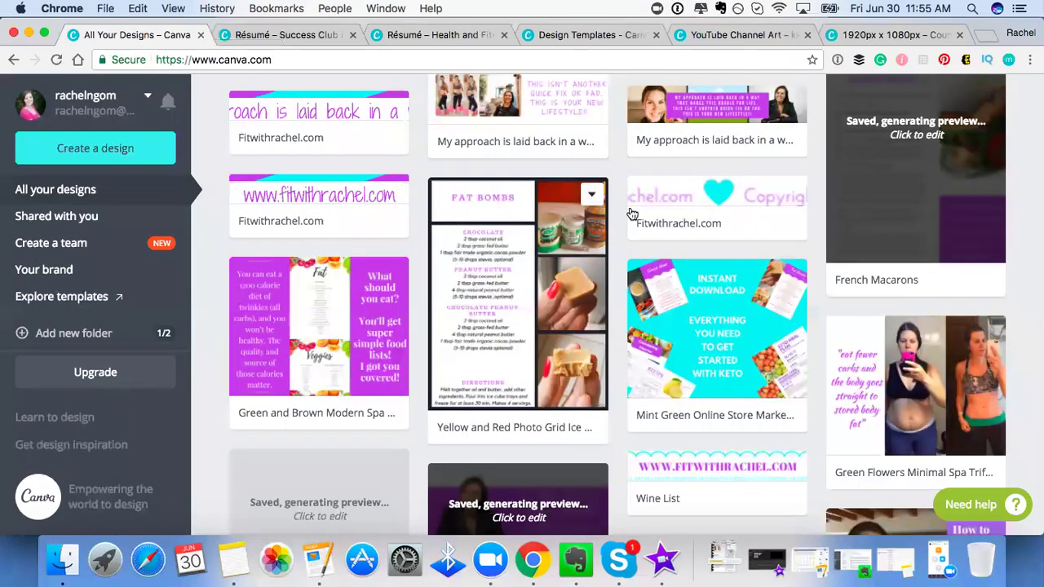
scroll(630, 224, up, 10)
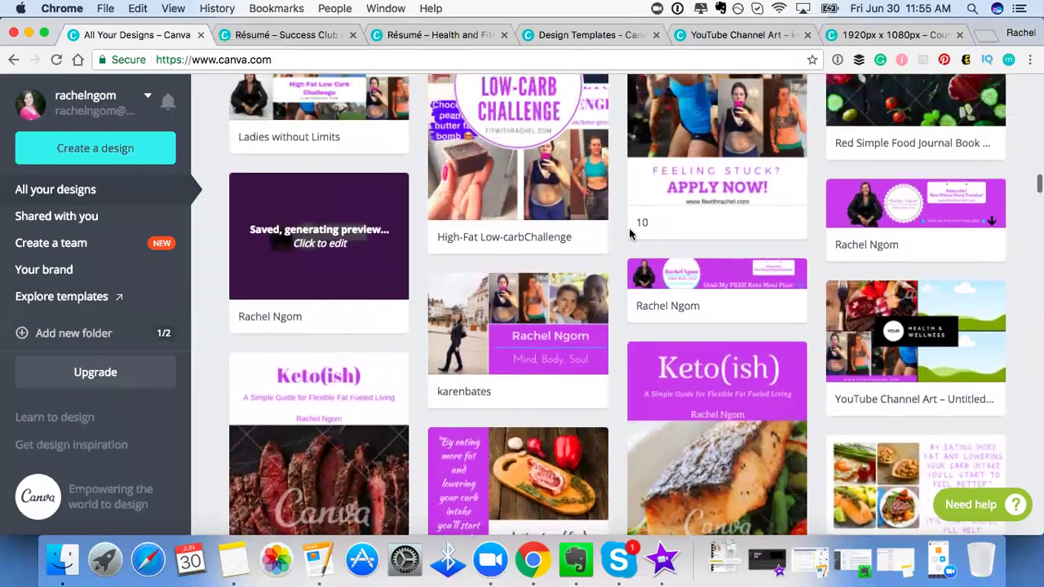
scroll(629, 228, up, 15)
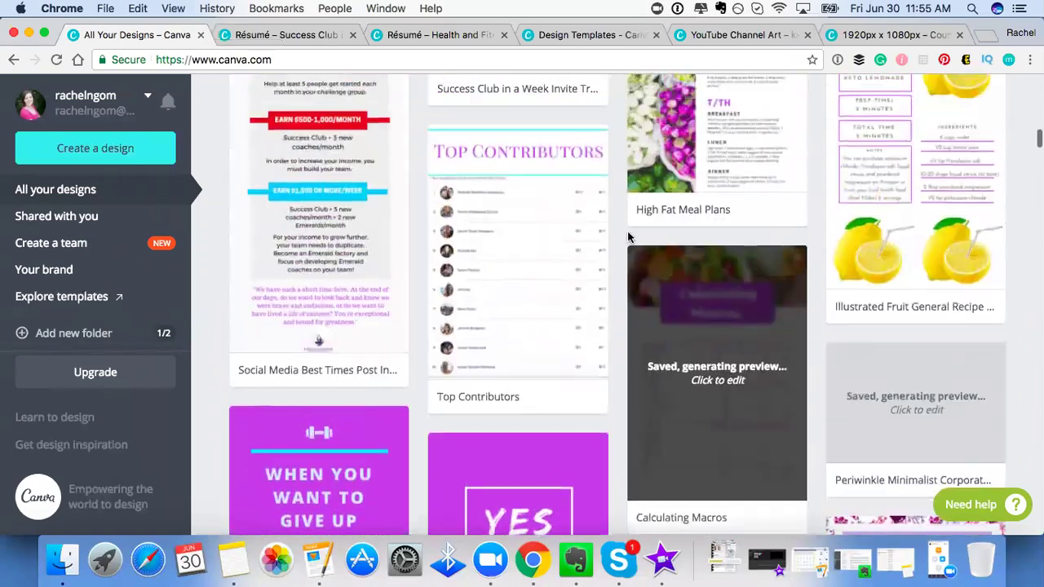
scroll(629, 231, up, 8)
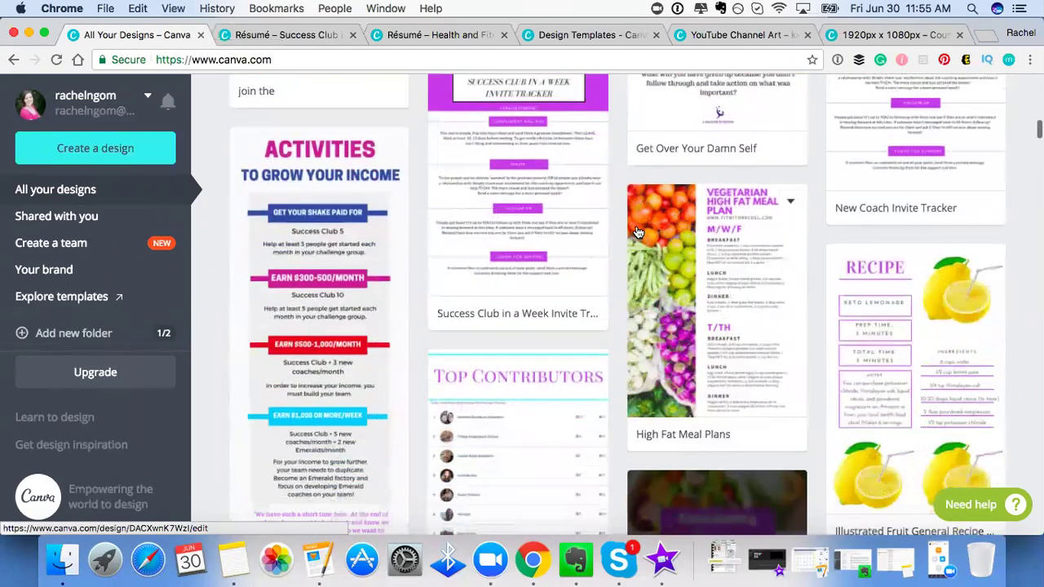
scroll(638, 233, up, 15)
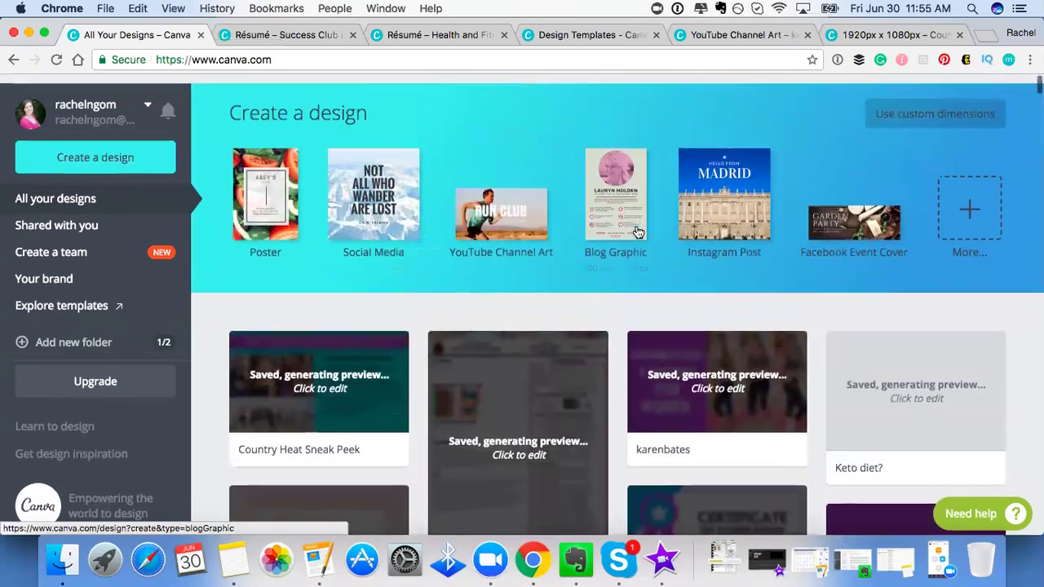
scroll(912, 304, down, 3)
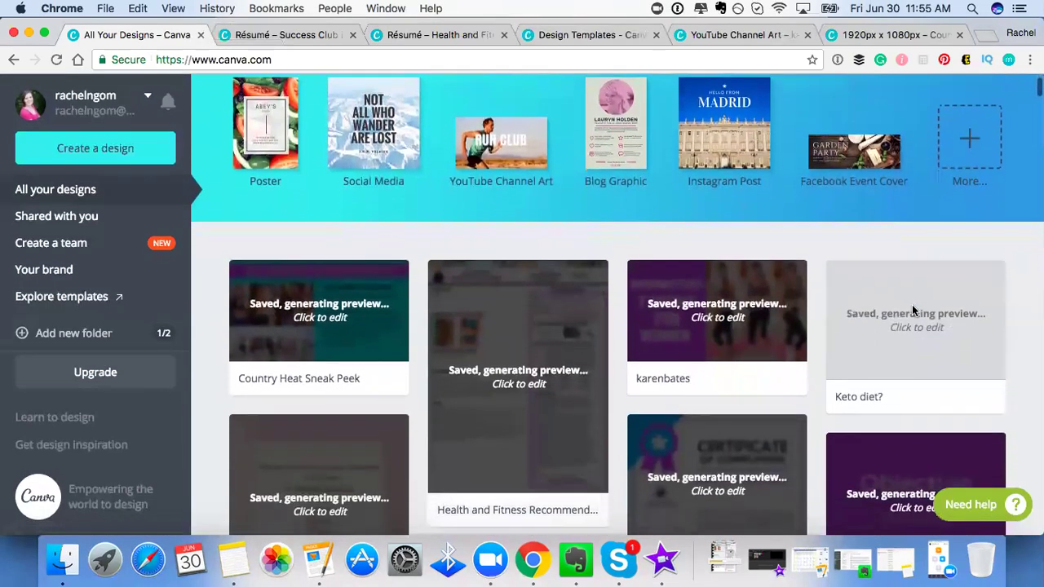
scroll(913, 310, up, 3)
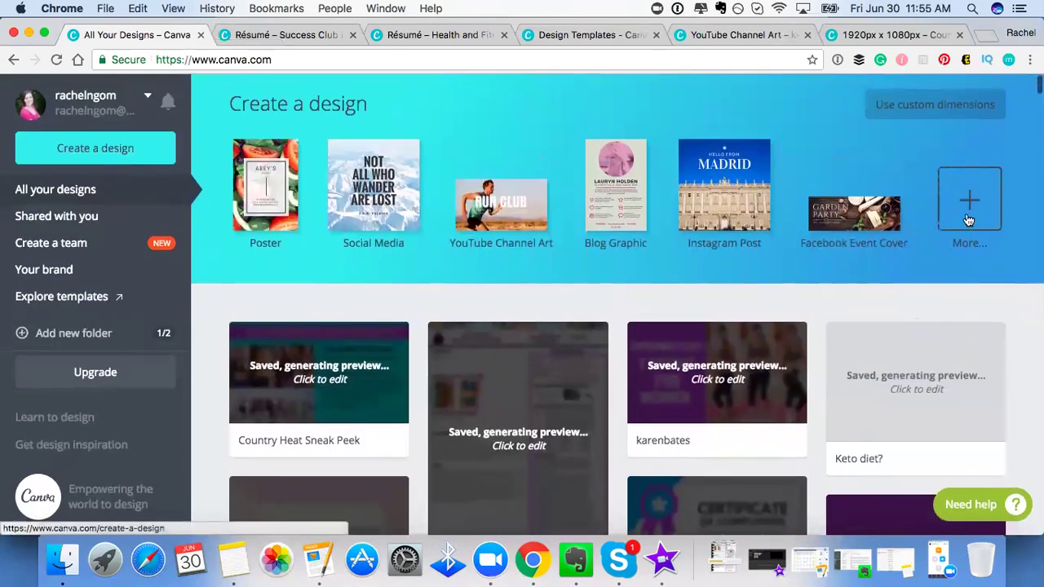